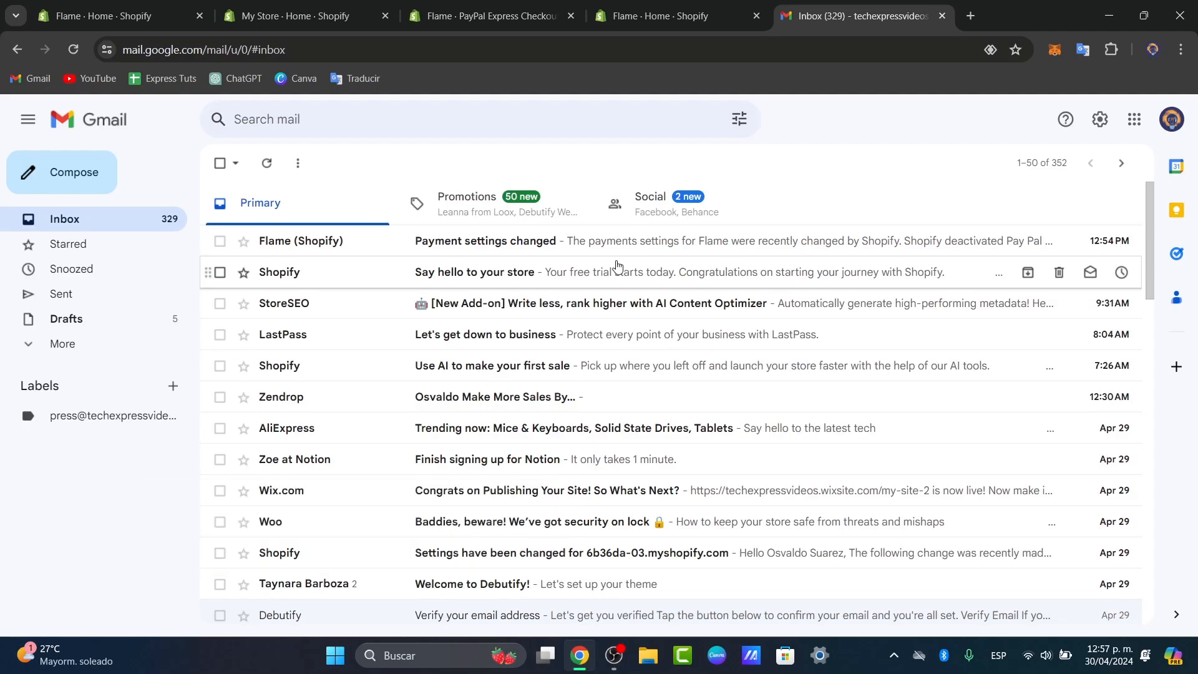
- Open a new browser tab beside the Gmail inbox and Shopify tabs
left_click(965, 18)
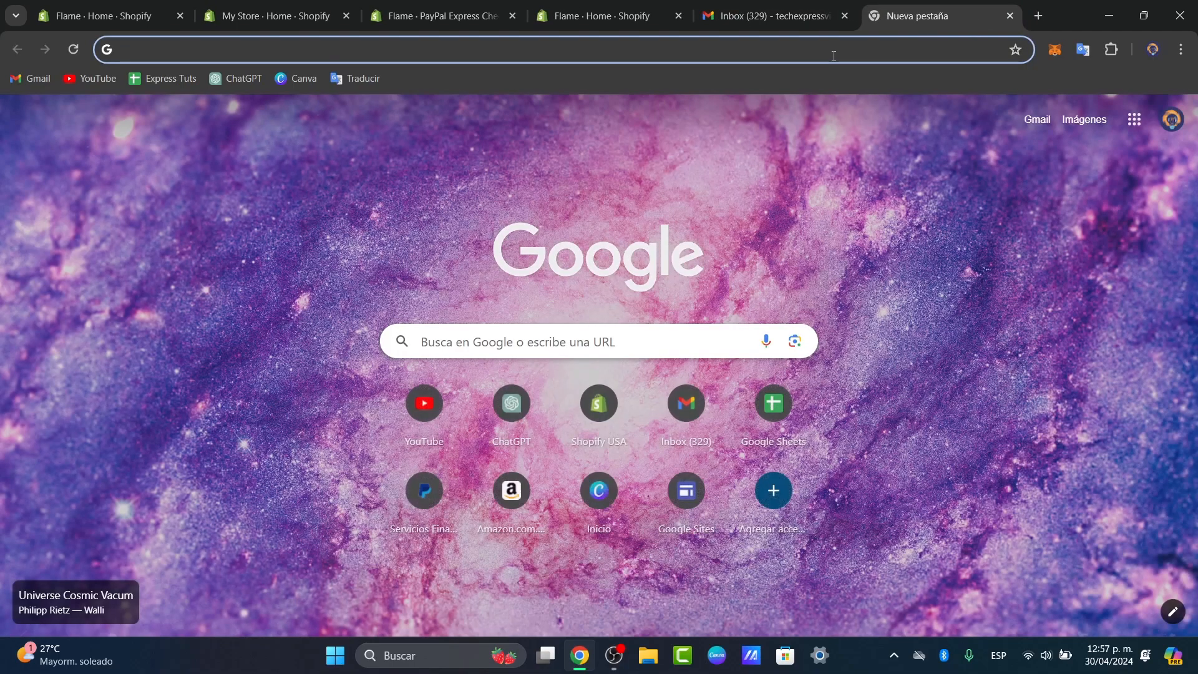
- Search Google for 'zoho mail' and open the Zoho business email hosting result
type("zoho mail")
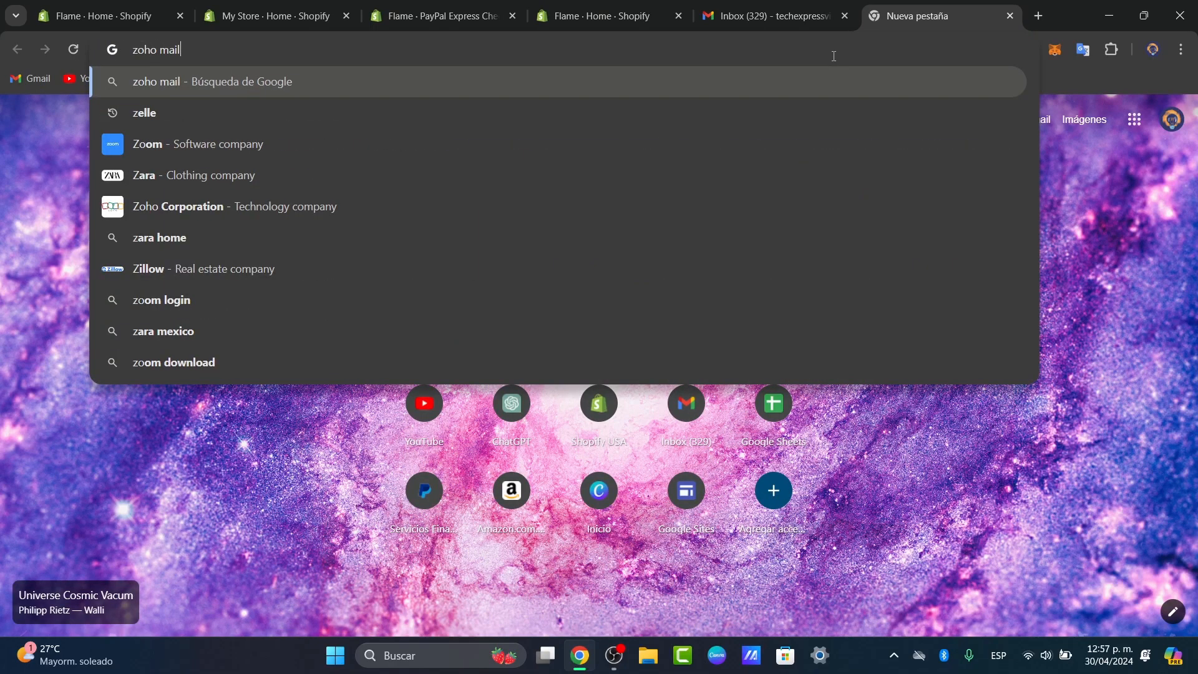
key("Return")
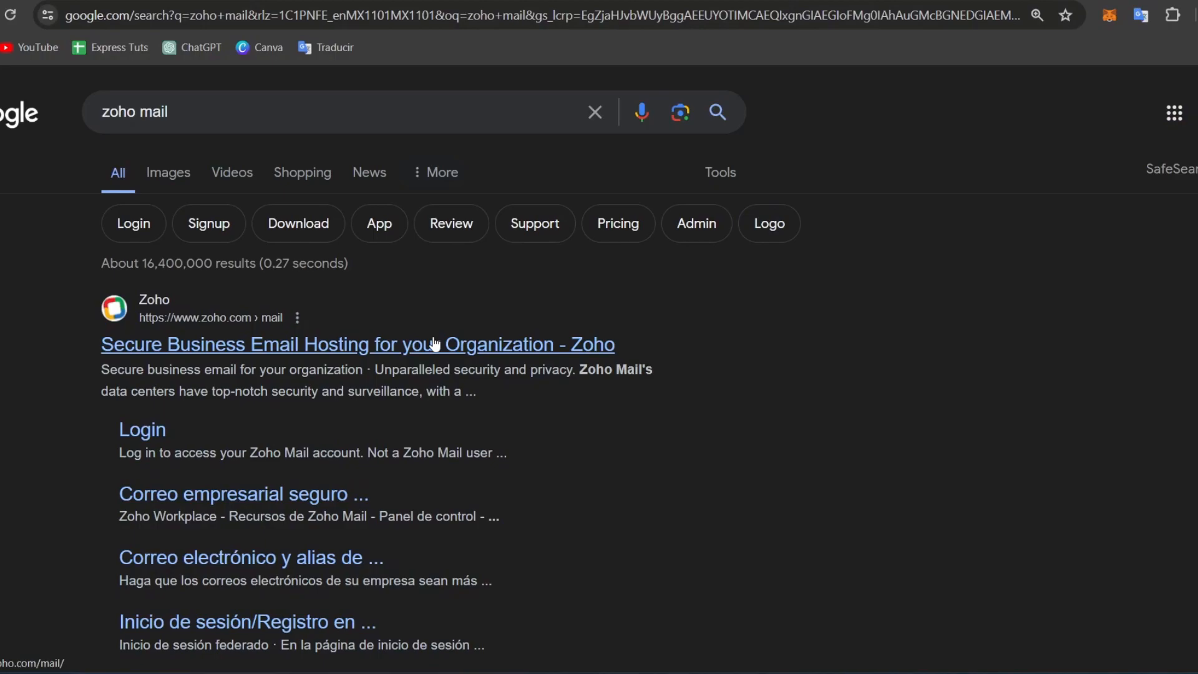
left_click(435, 344)
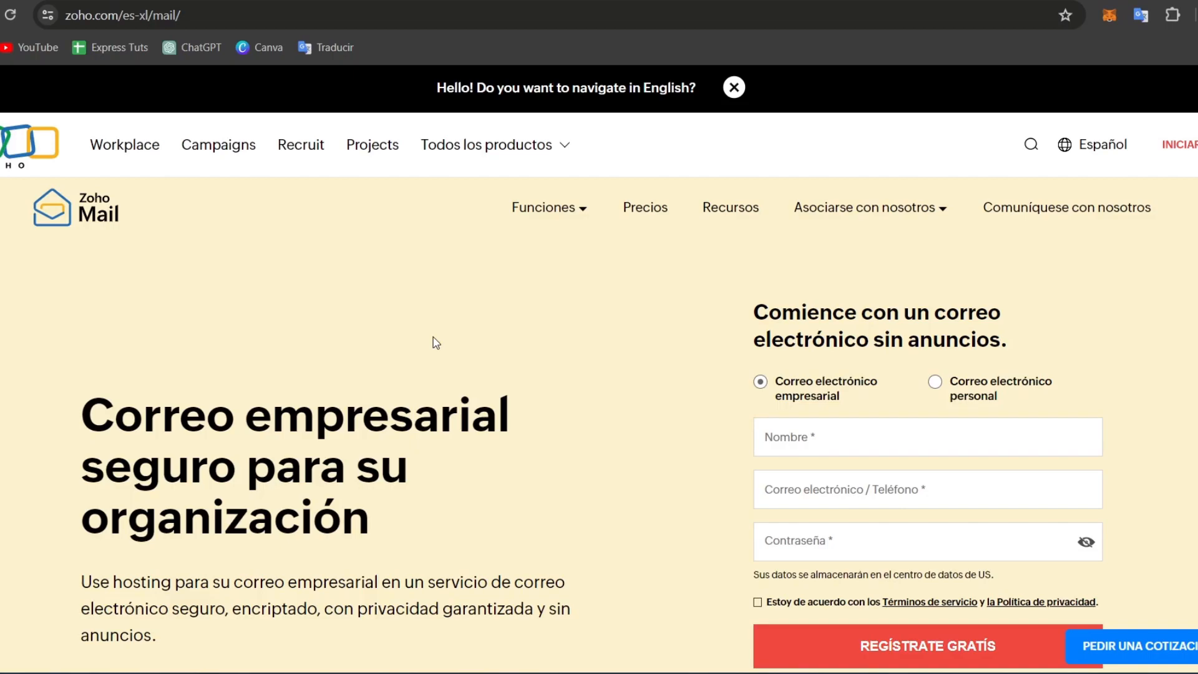
- Switch the Zoho Mail site from Español to English and go to Pricing
left_click(1126, 148)
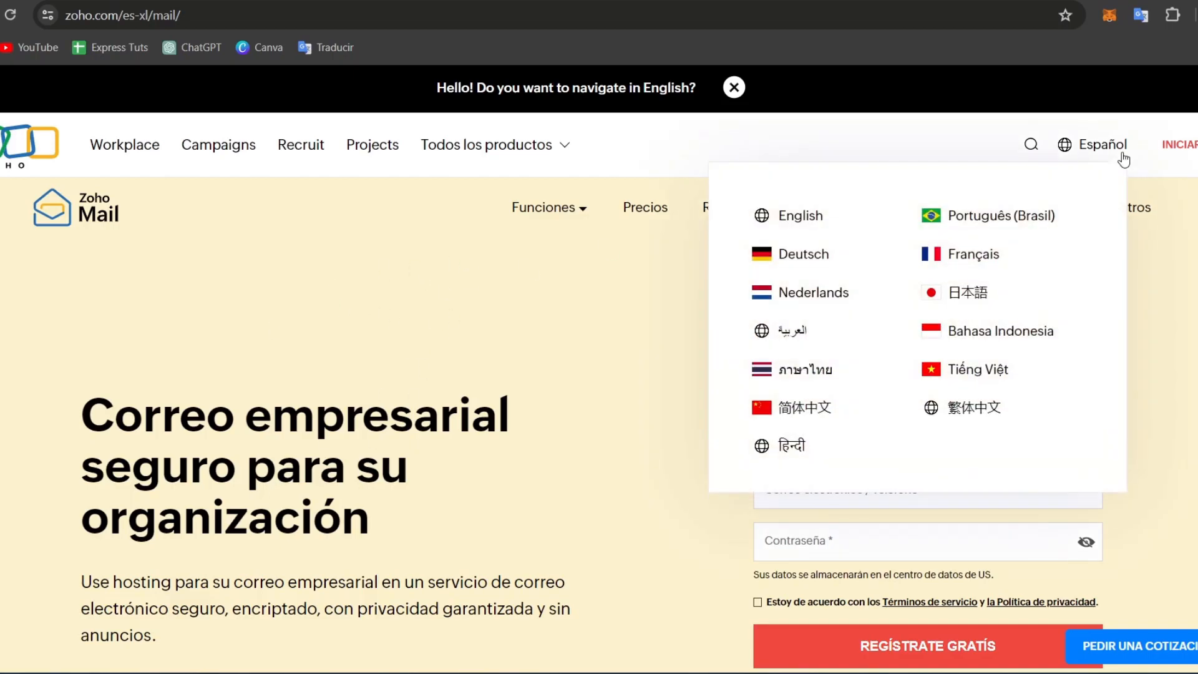
left_click(817, 224)
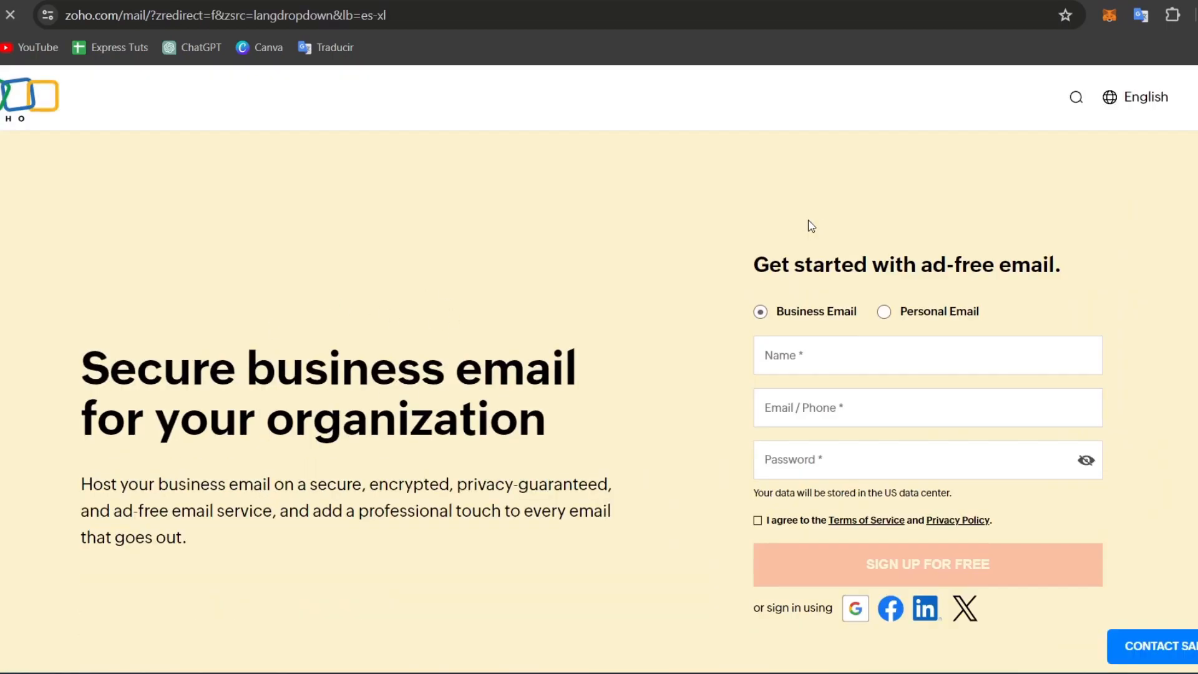
left_click(689, 164)
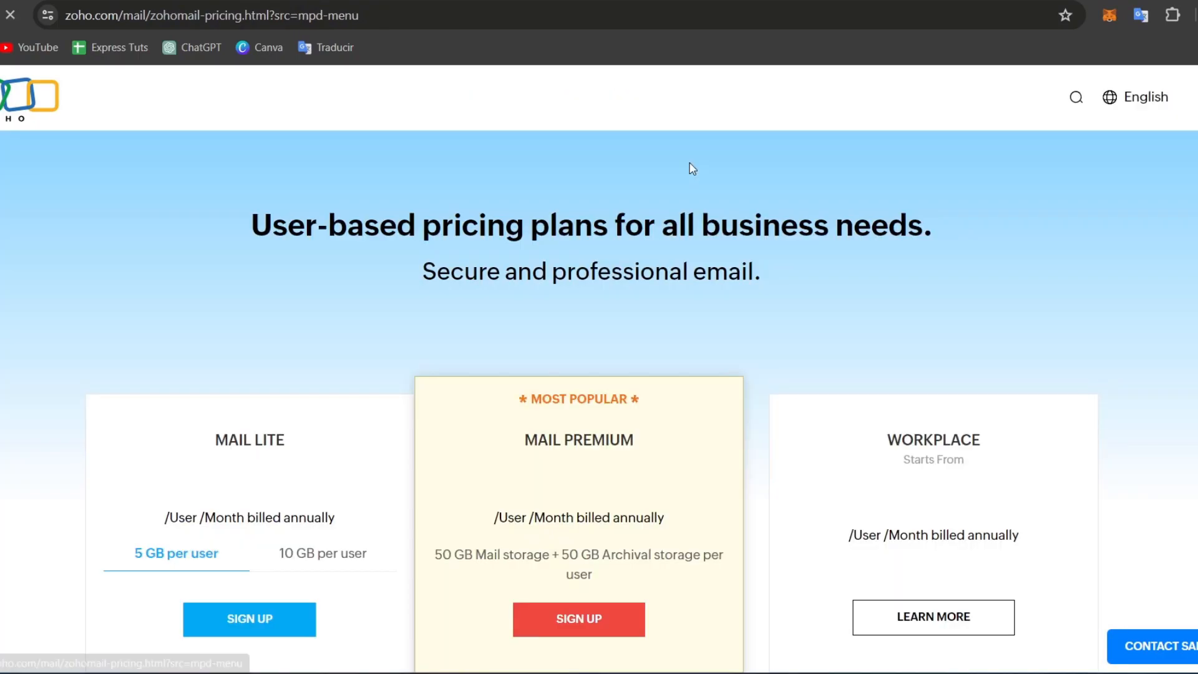
- Review the plans, noting Mail Premium's billing terms and the Mail Lite price Mex$18
scroll(786, 256, "down", 1)
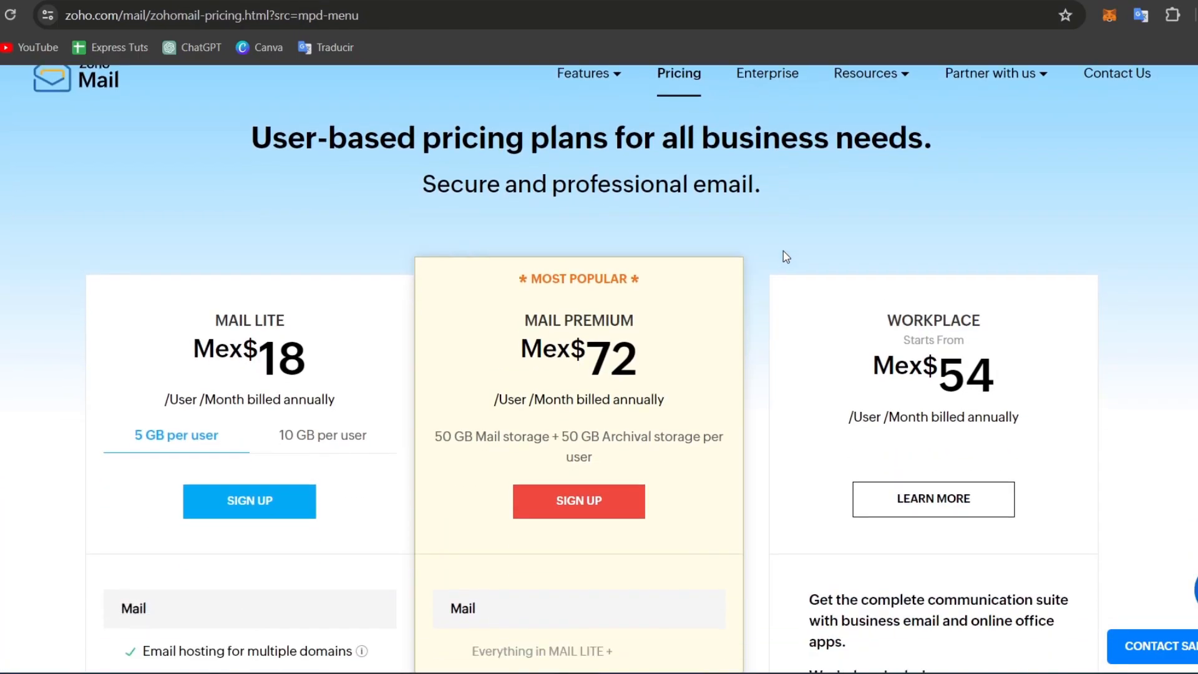
scroll(785, 256, "down", 1)
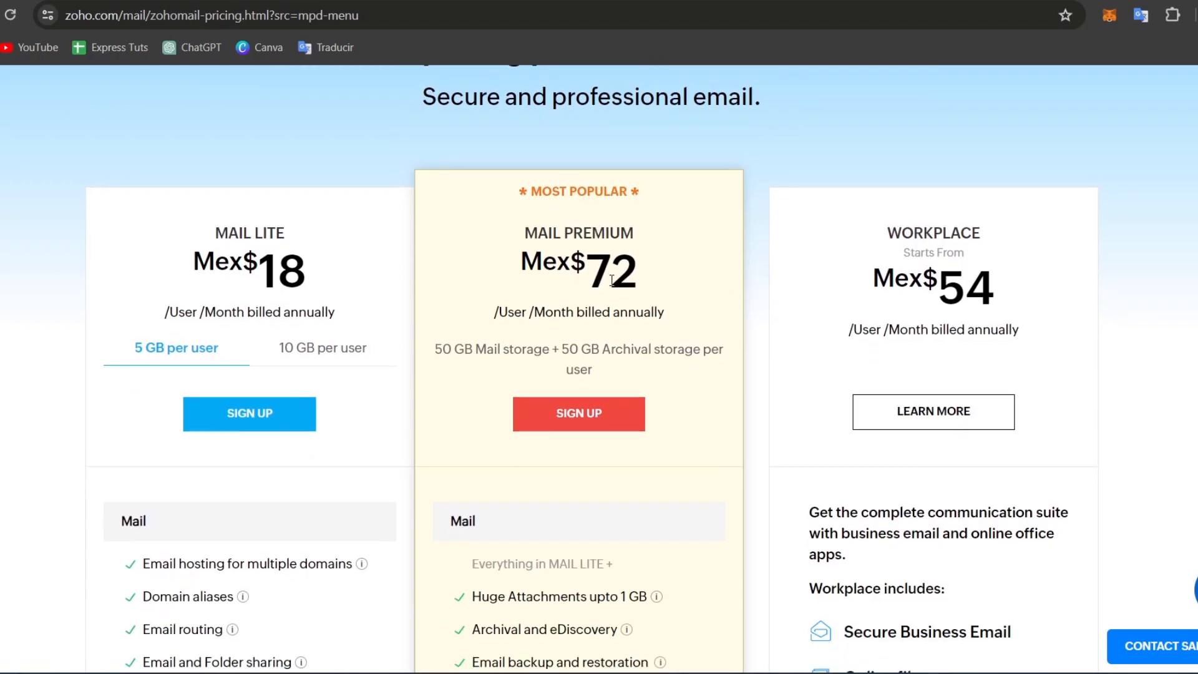
left_click_drag(658, 233, 539, 232)
left_click_drag(508, 312, 628, 312)
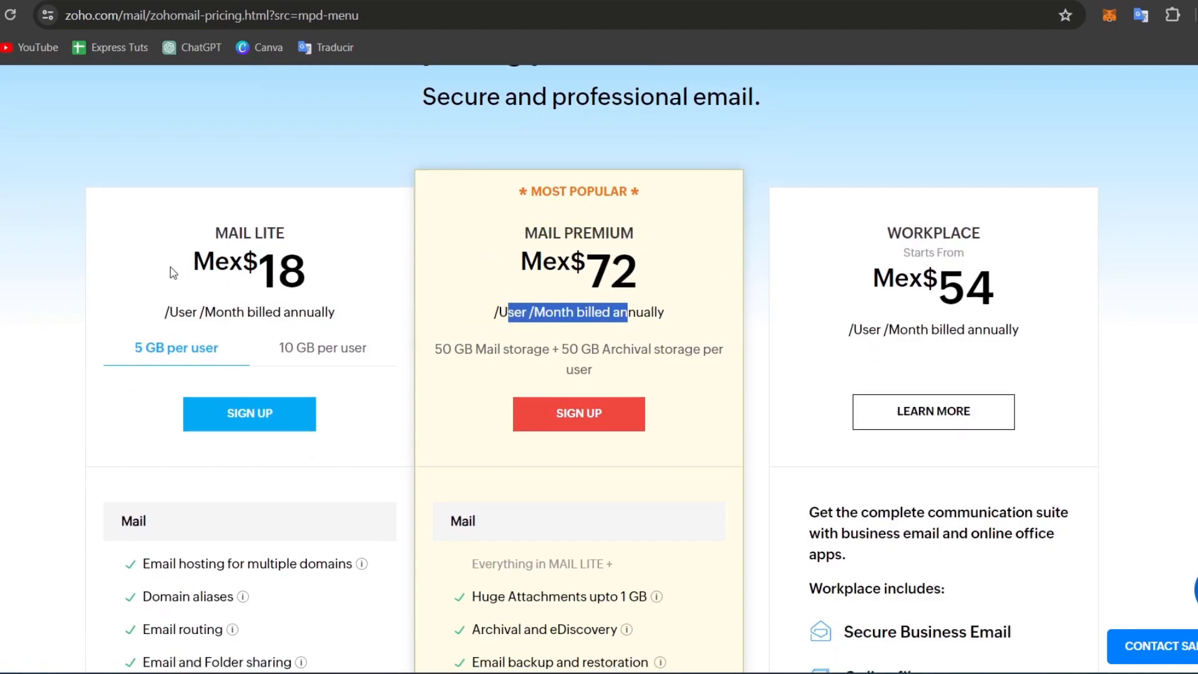
left_click_drag(173, 272, 343, 270)
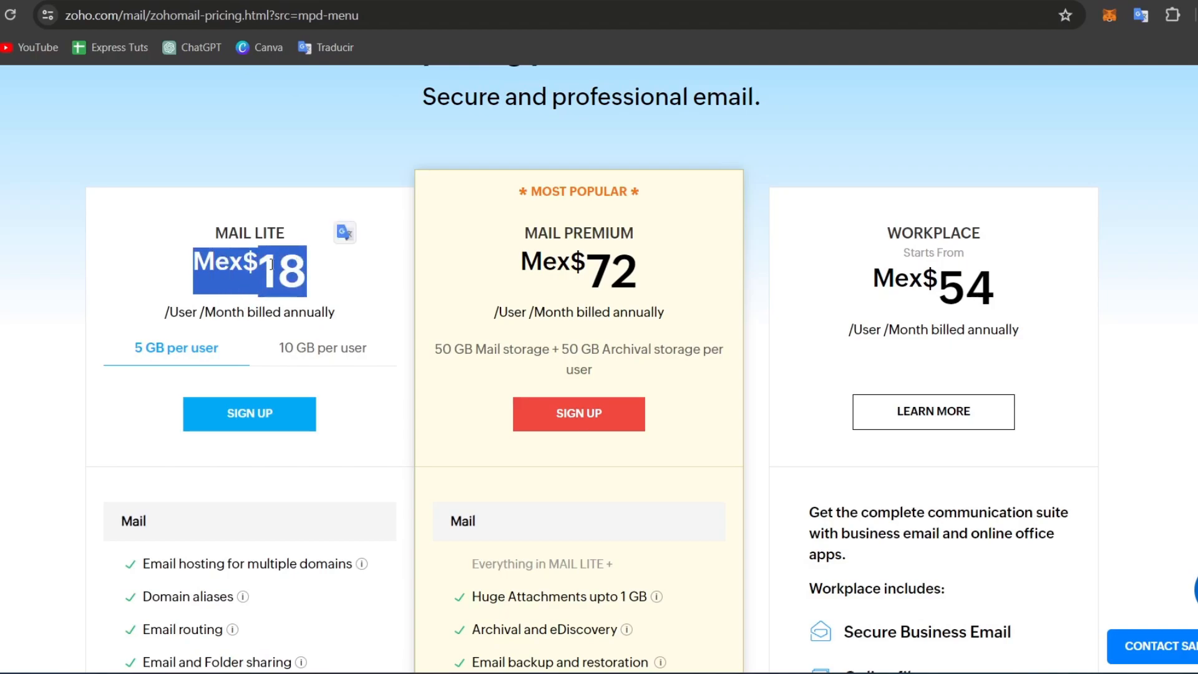
scroll(274, 267, "down", 4)
scroll(279, 270, "down", 12)
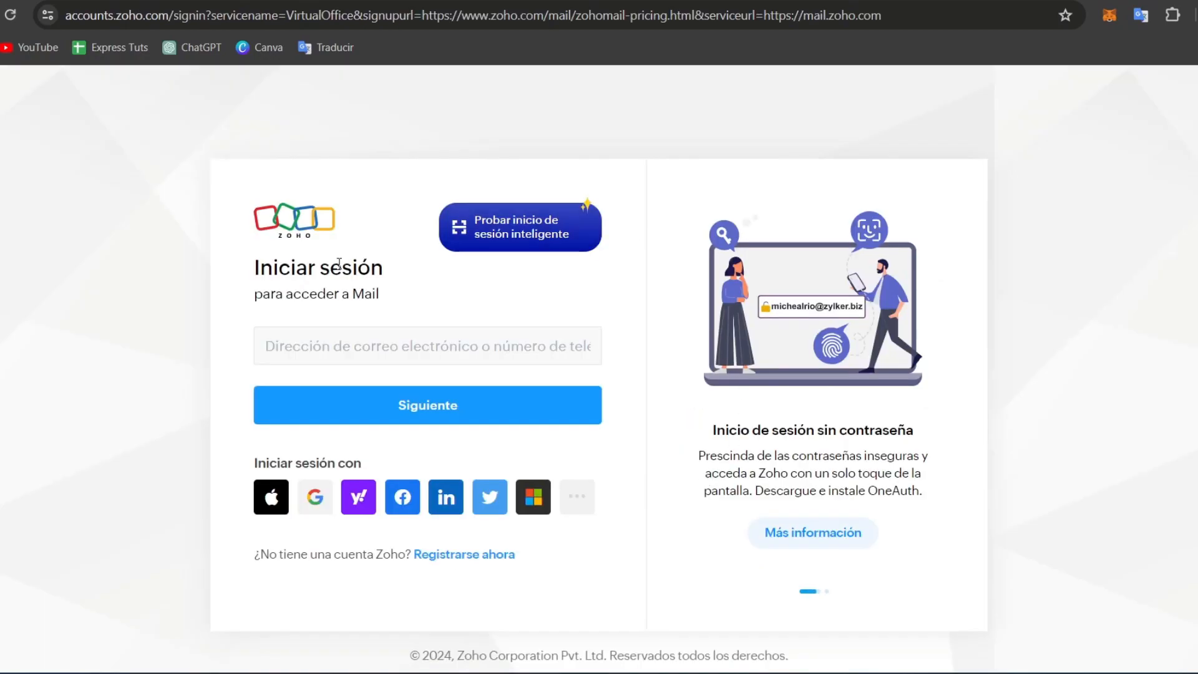
- Sign in to Zoho with the first Google account and translate the page into English
left_click(316, 497)
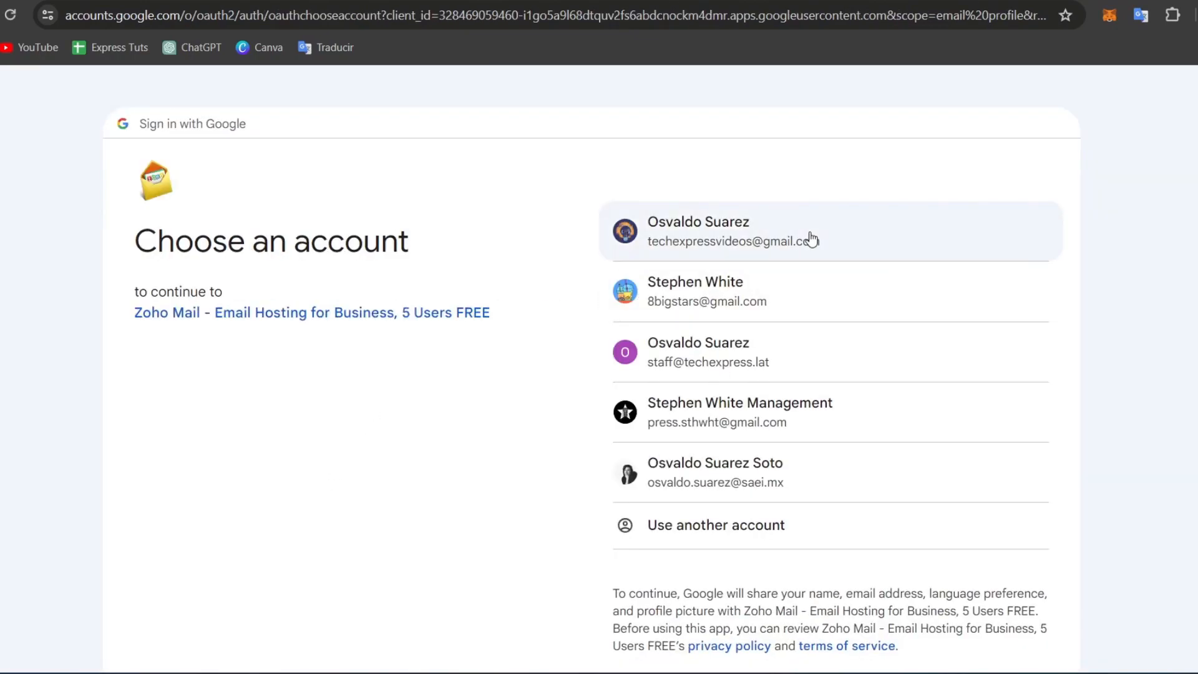
left_click(812, 239)
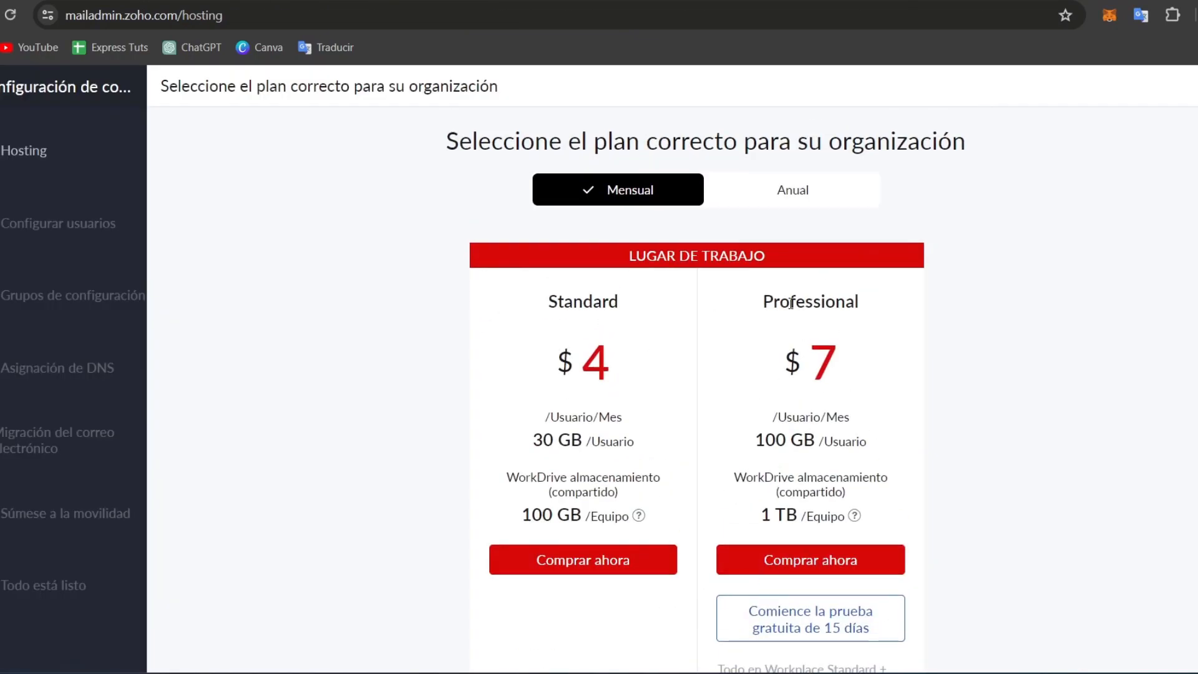
left_click(1140, 15)
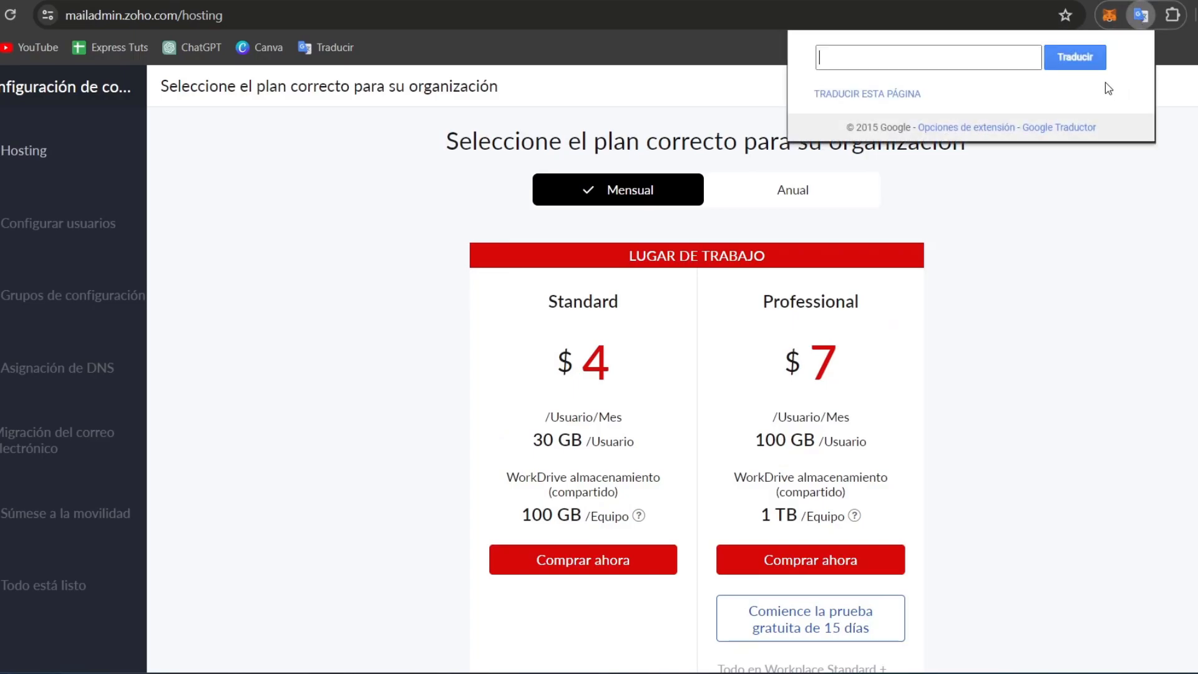
left_click(897, 95)
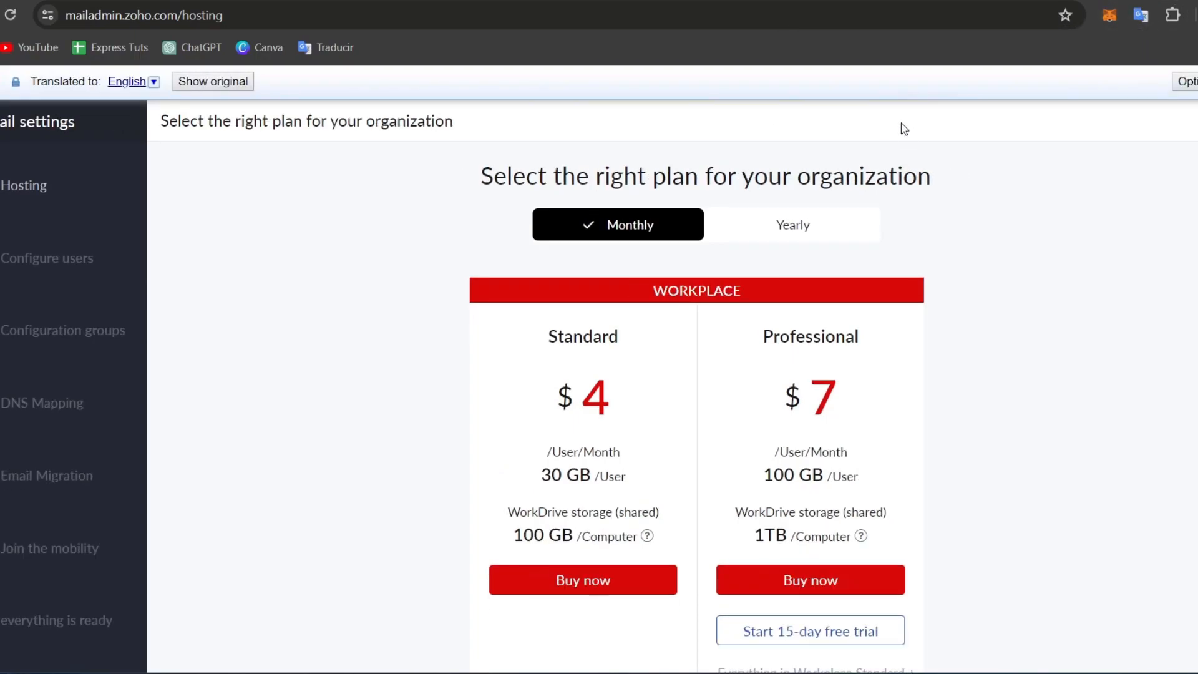
- Choose Try now under the free subscription plan
scroll(920, 199, "down", 1)
scroll(920, 209, "down", 15)
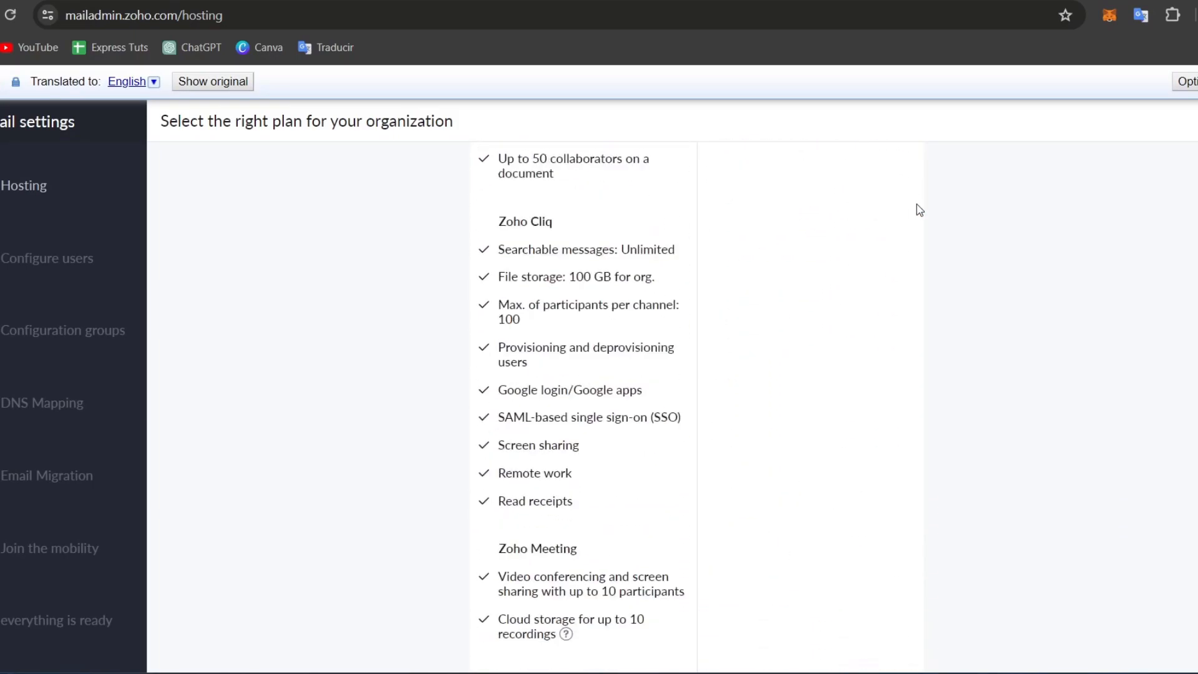
left_click_drag(720, 534, 819, 597)
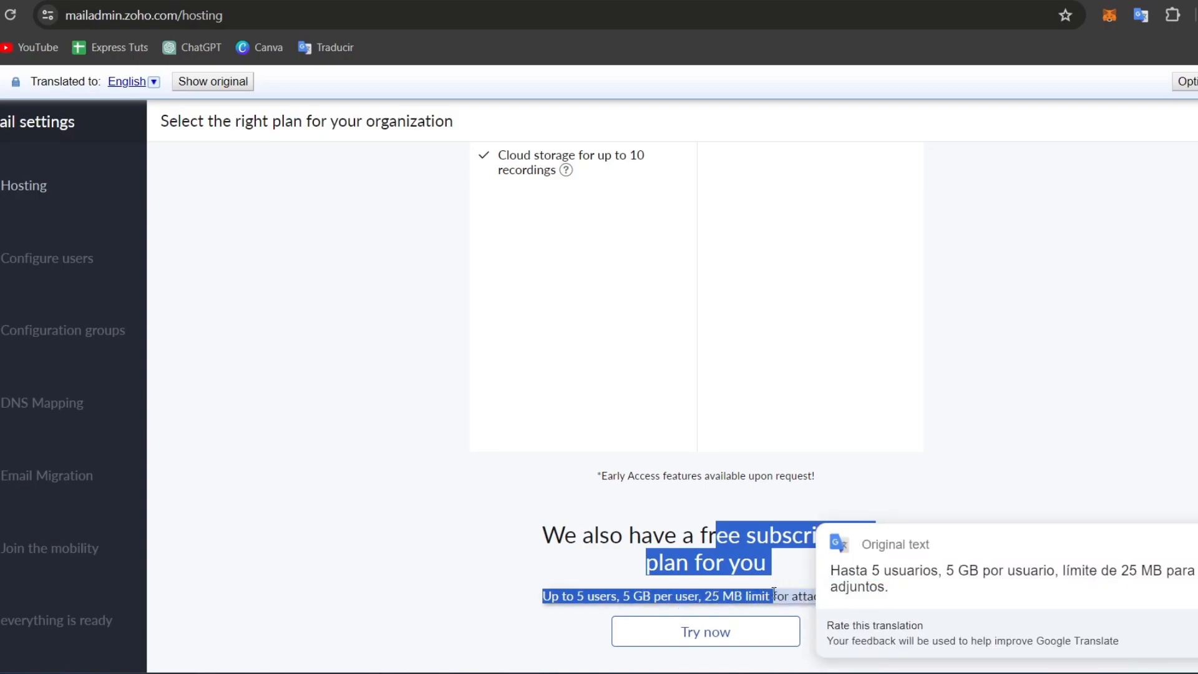
left_click(819, 566)
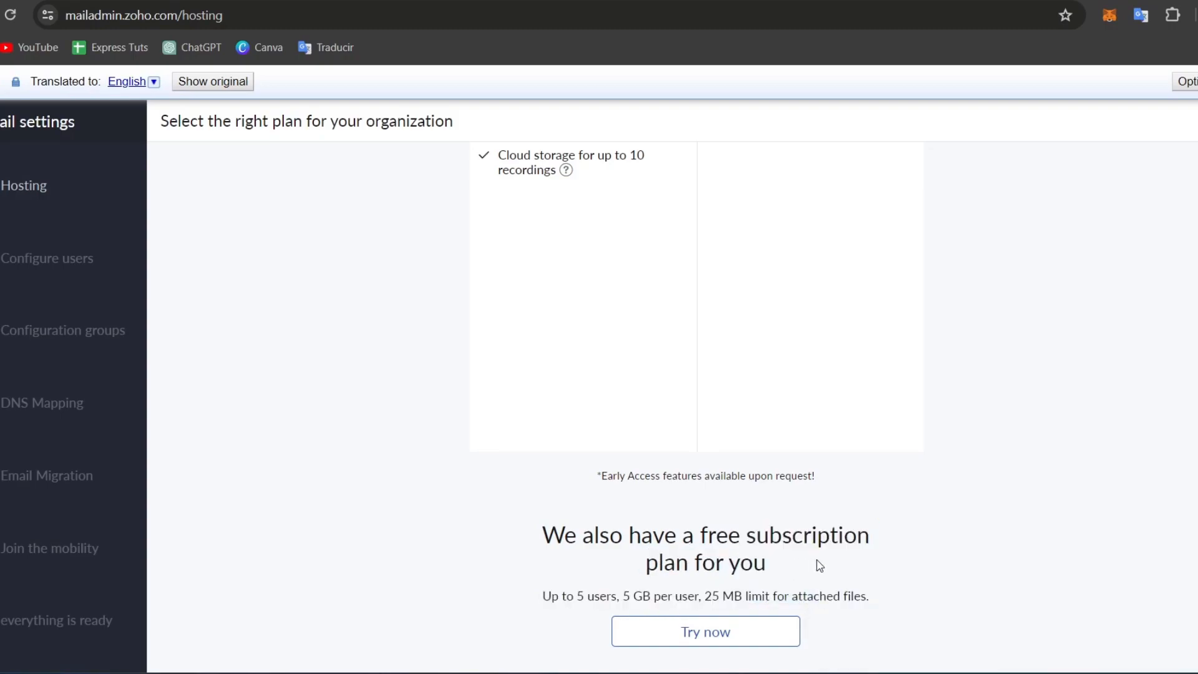
left_click(764, 620)
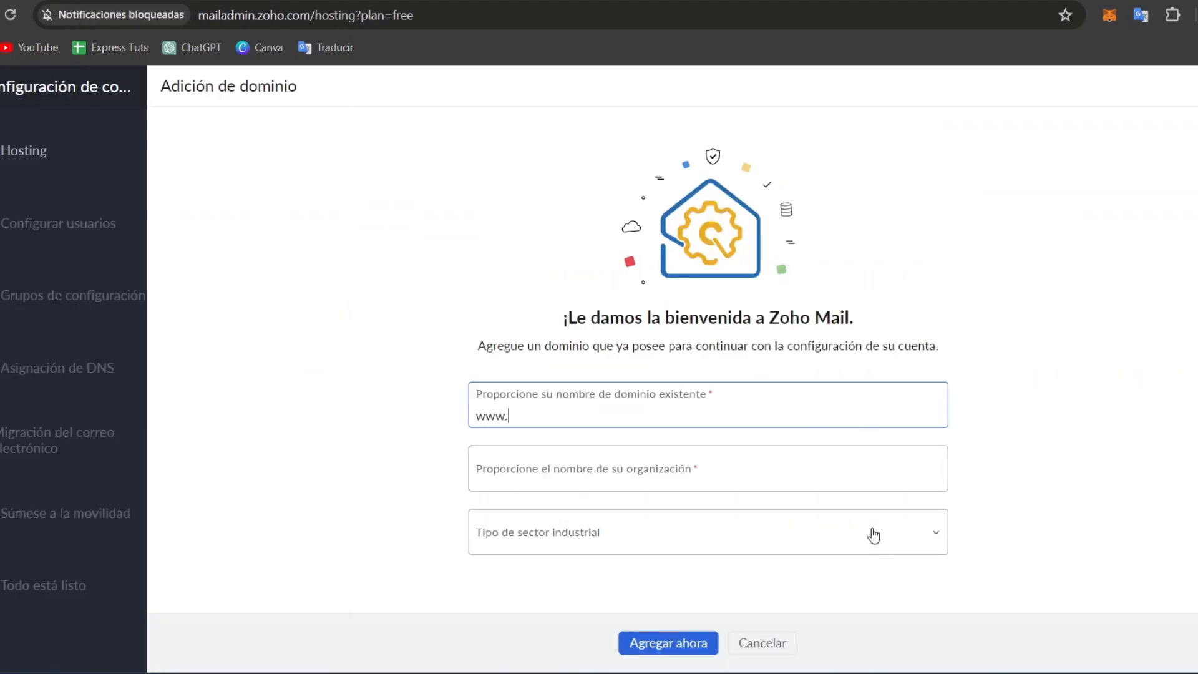
left_click(1148, 18)
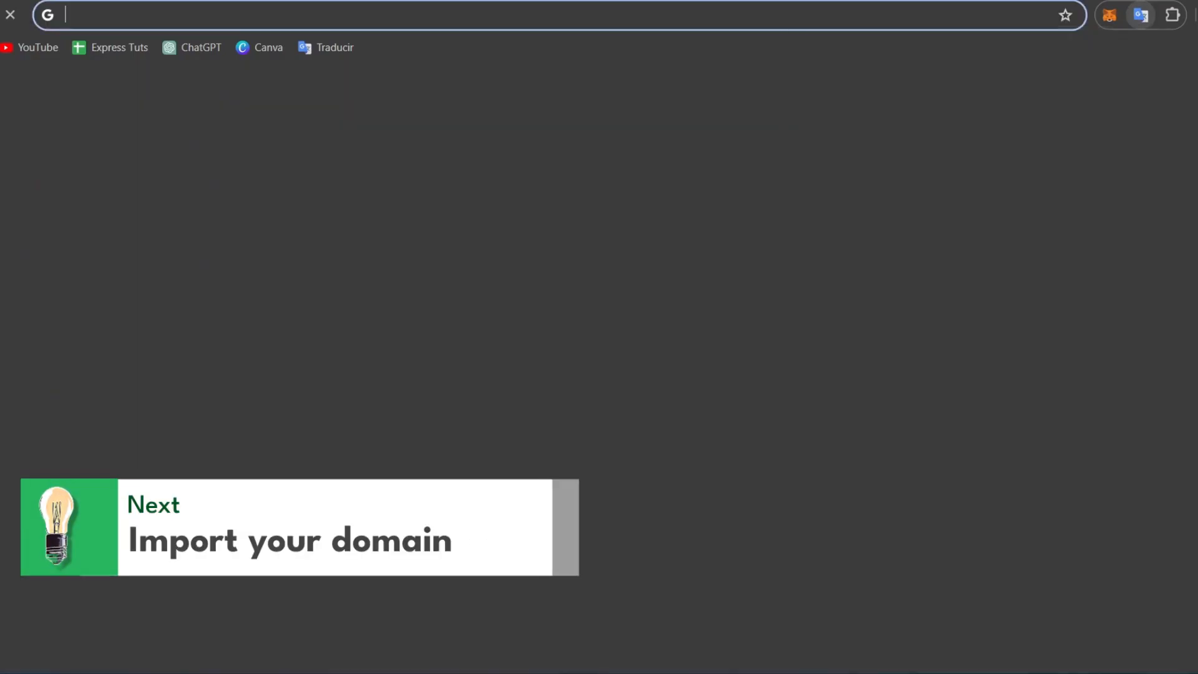
- Open Namecheap in the new tab and log in with the saved account
type("name")
key("Return")
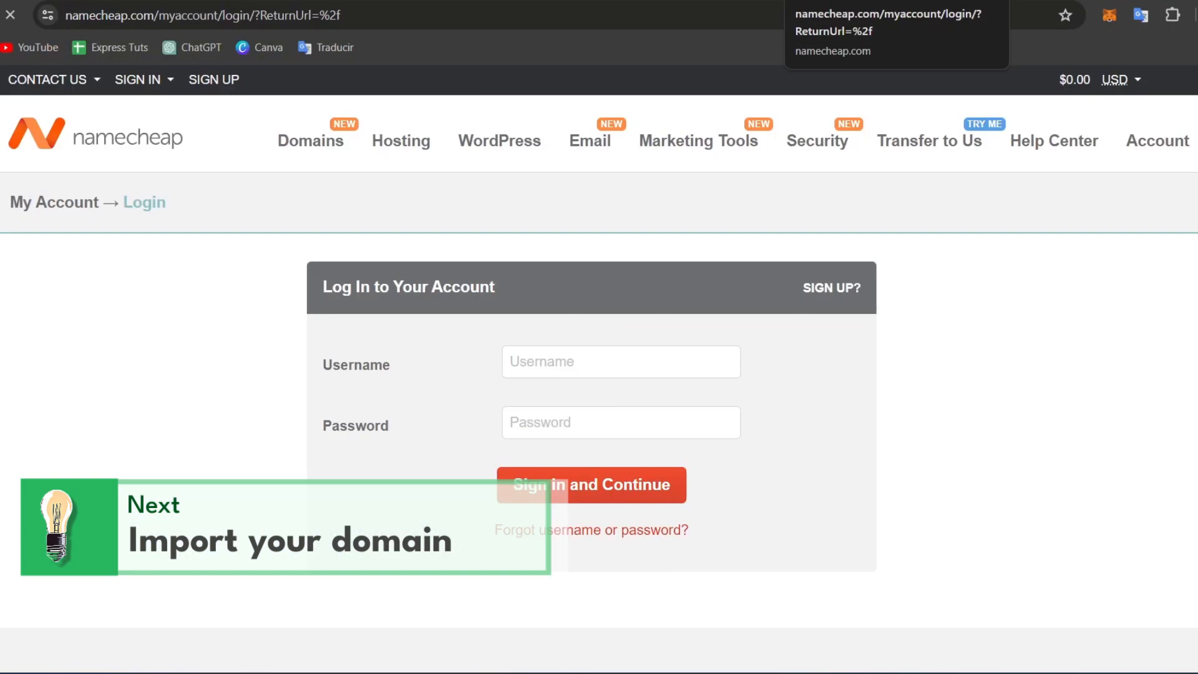
left_click(618, 365)
left_click(642, 437)
left_click(615, 421)
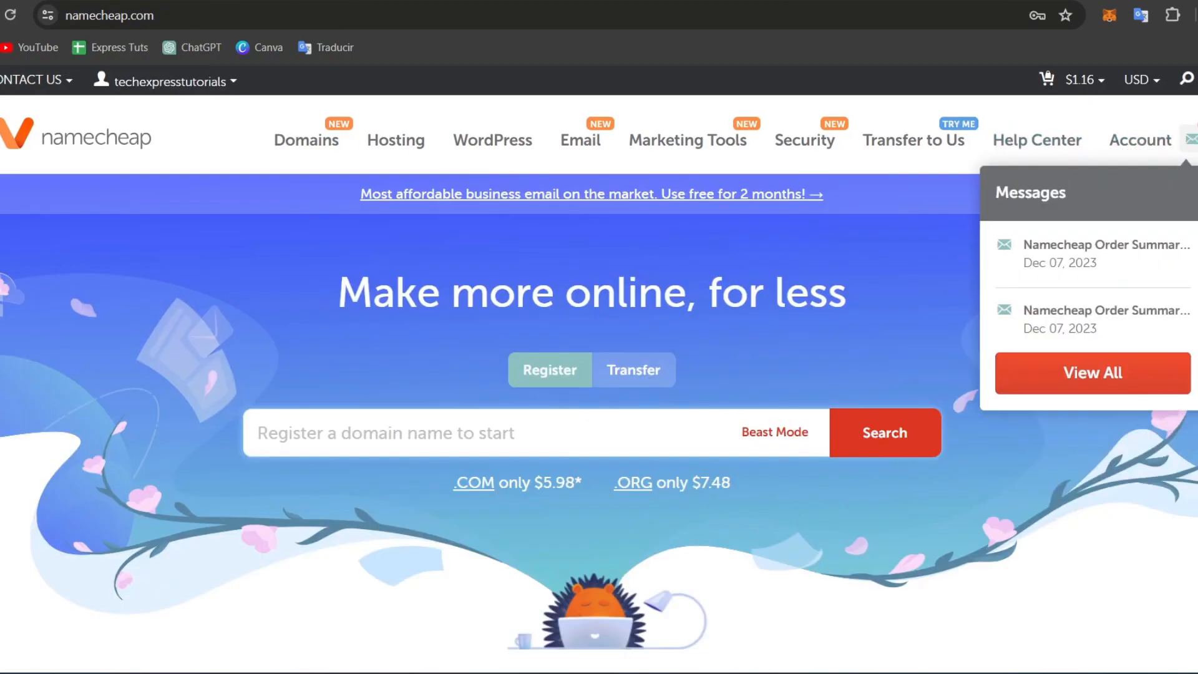
- Open the cutncull.store management page from the domain list and copy its name
mouse_move(1140, 140)
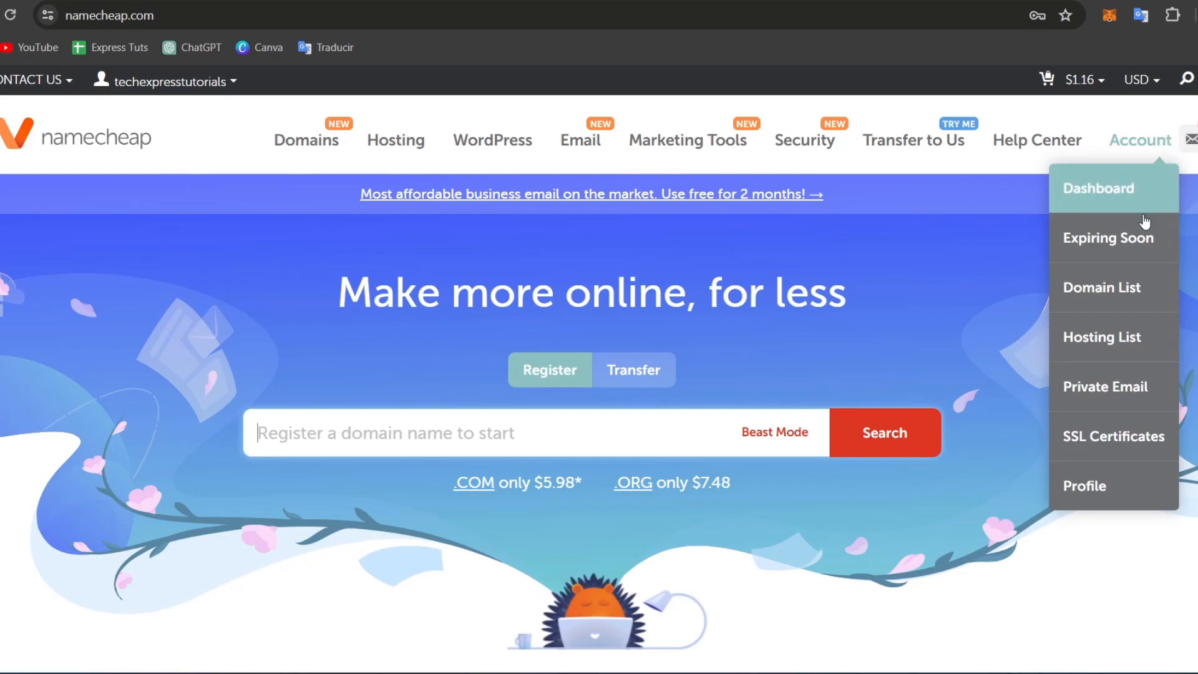
left_click(1117, 290)
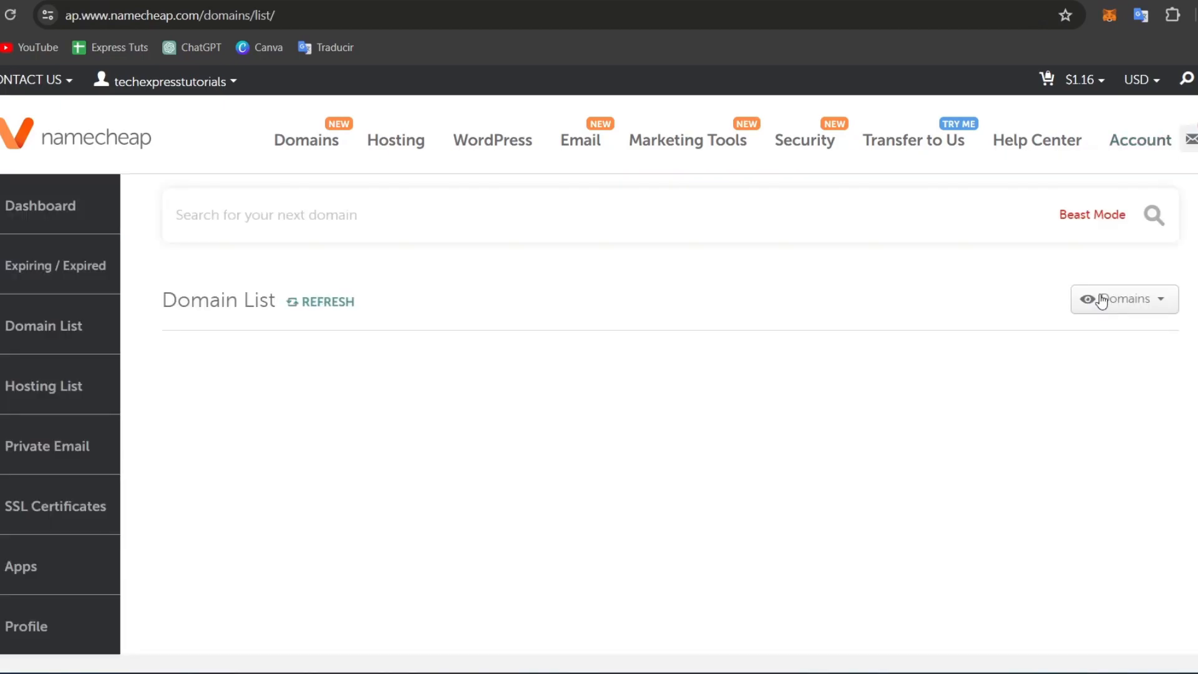
scroll(608, 287, "down", 3)
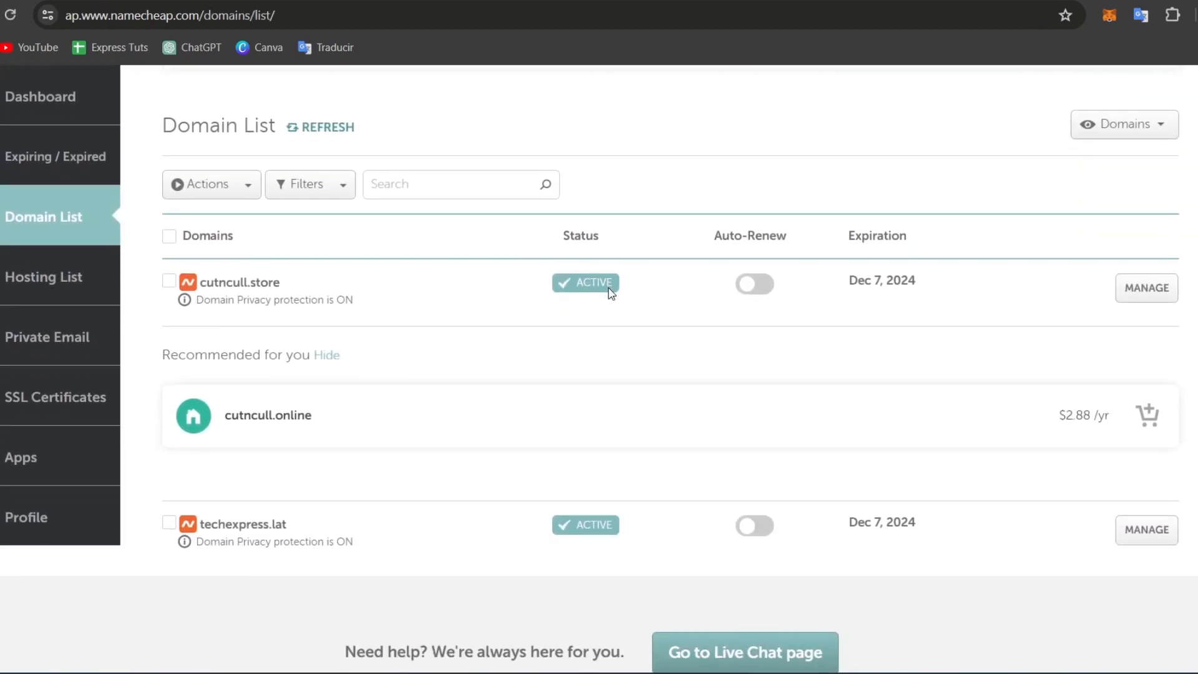
left_click(168, 281)
left_click(1136, 292)
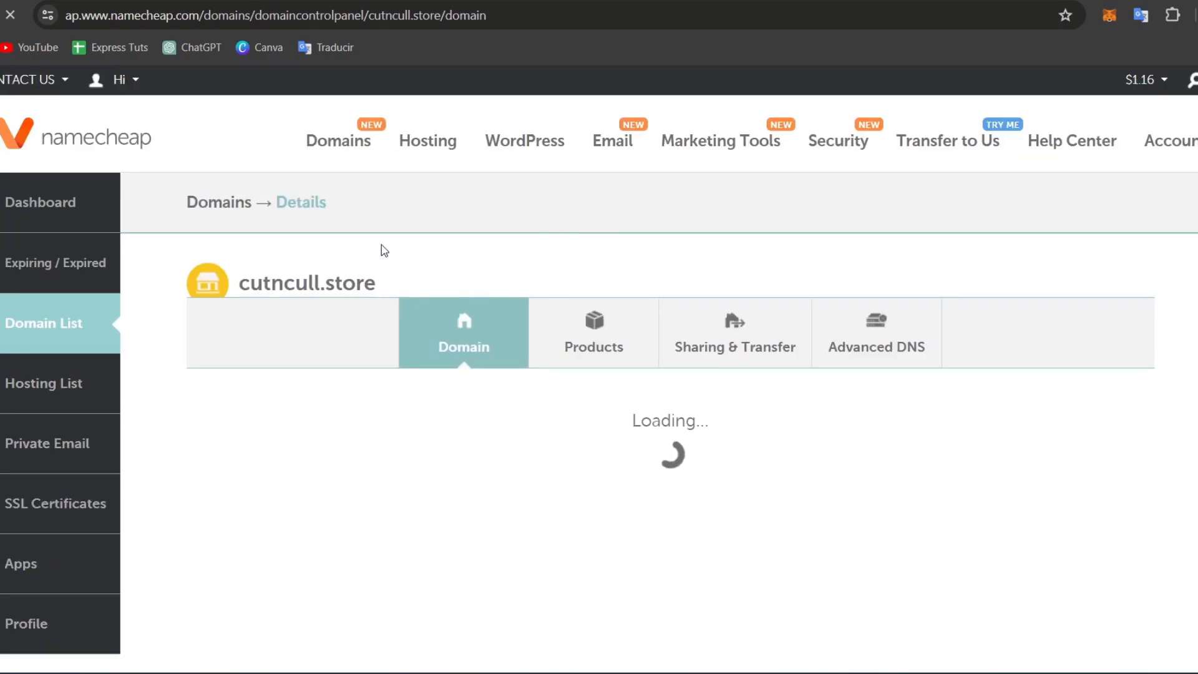
left_click_drag(376, 288, 237, 290)
key("ctrl+c")
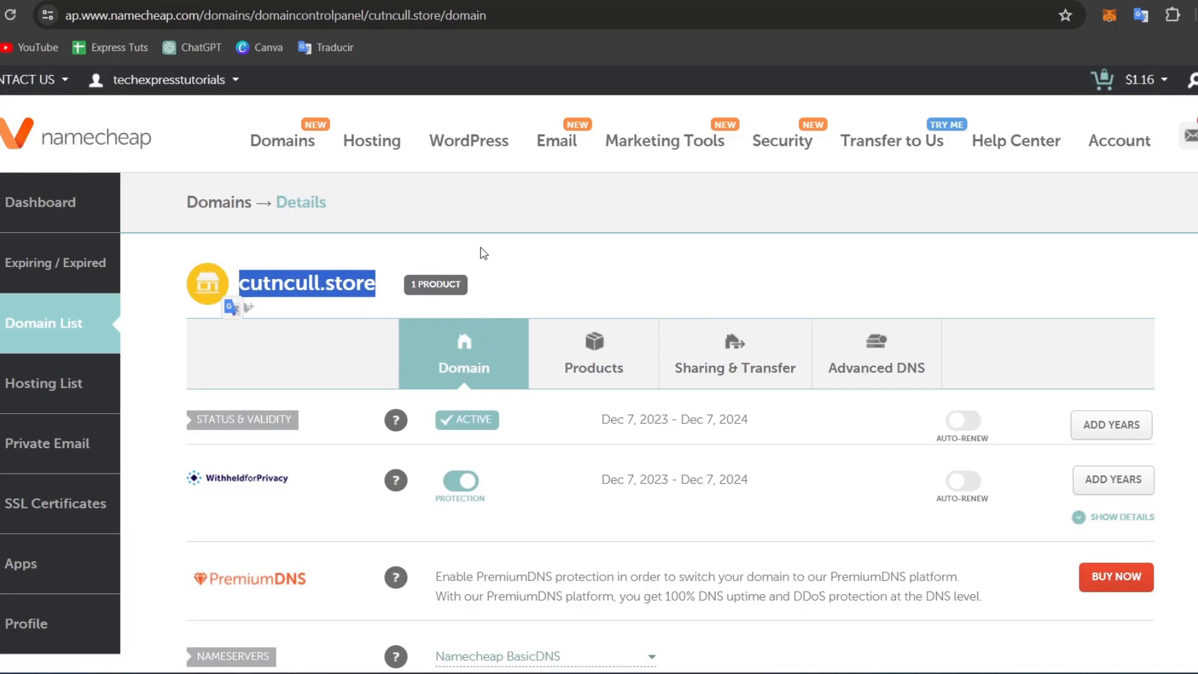
left_click(399, 2)
left_click(663, 406)
type("www.")
key("ctrl+v")
- Fill in the organisation field, add the domain, and continue to TXT verification
left_click(673, 486)
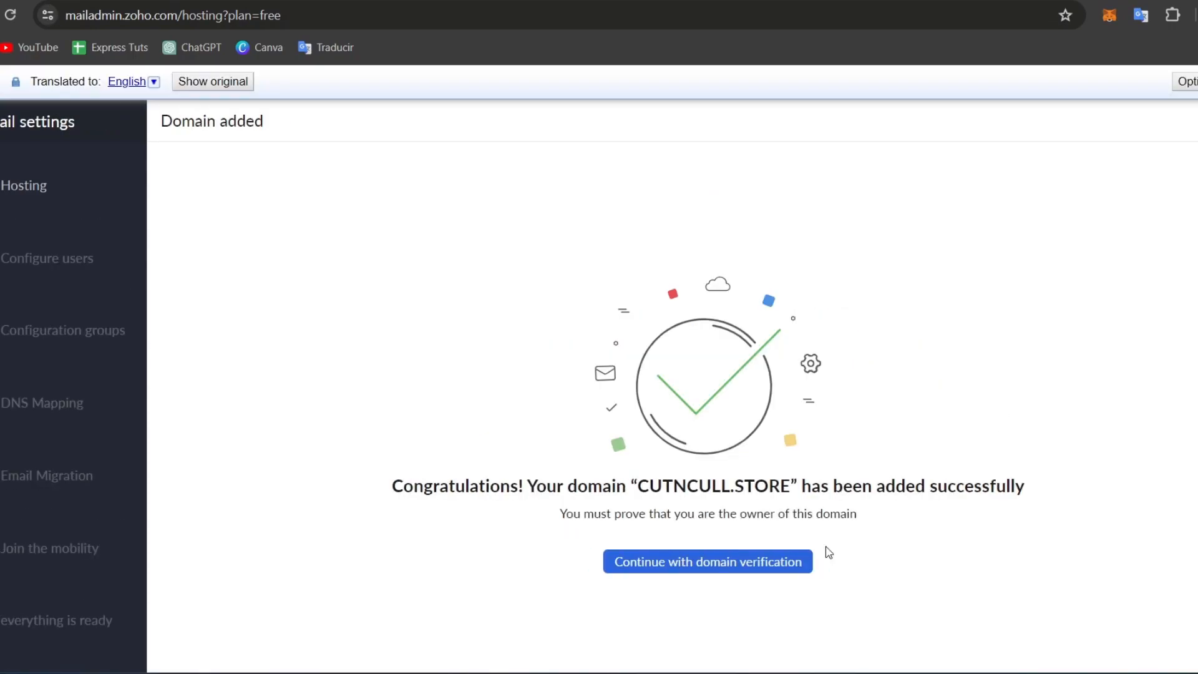
left_click(804, 561)
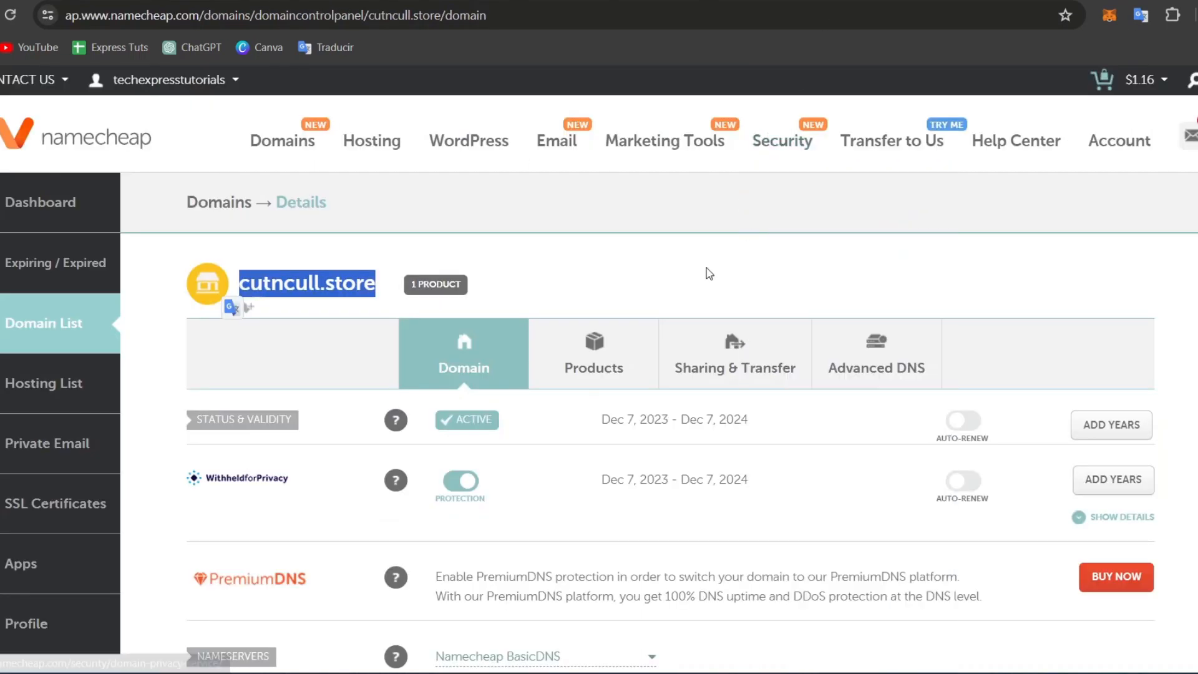
scroll(955, 279, "down", 7)
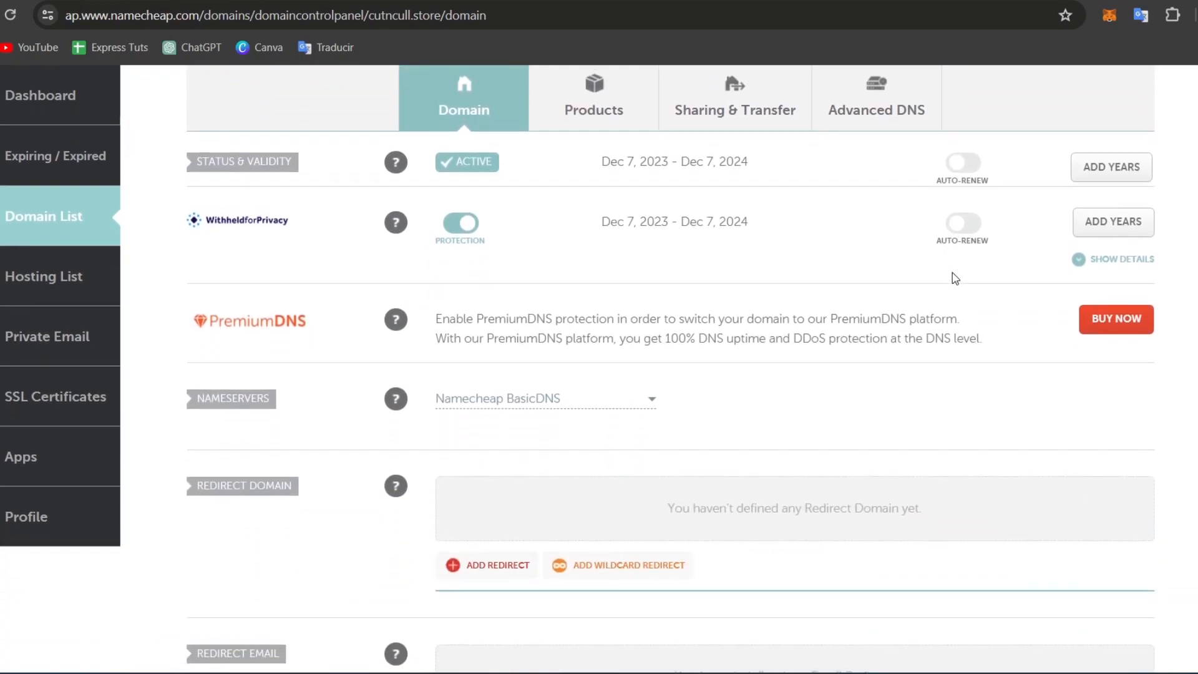
scroll(954, 284, "up", 4)
scroll(951, 284, "up", 4)
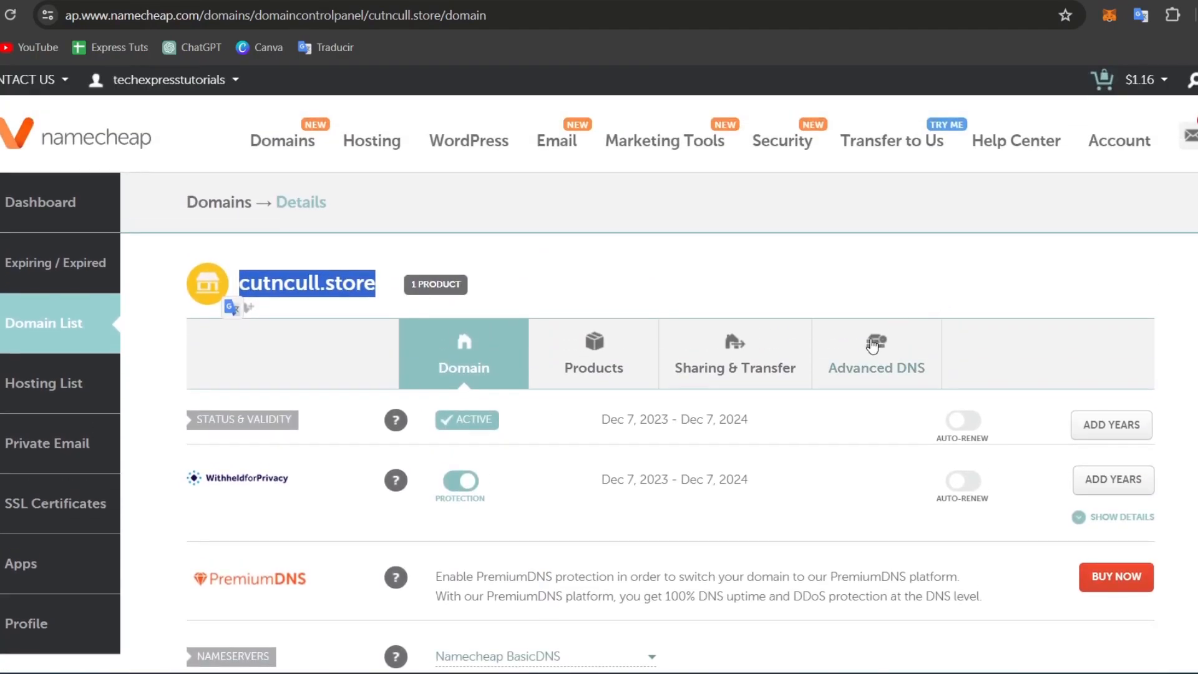
scroll(855, 350, "down", 8)
scroll(853, 356, "down", 4)
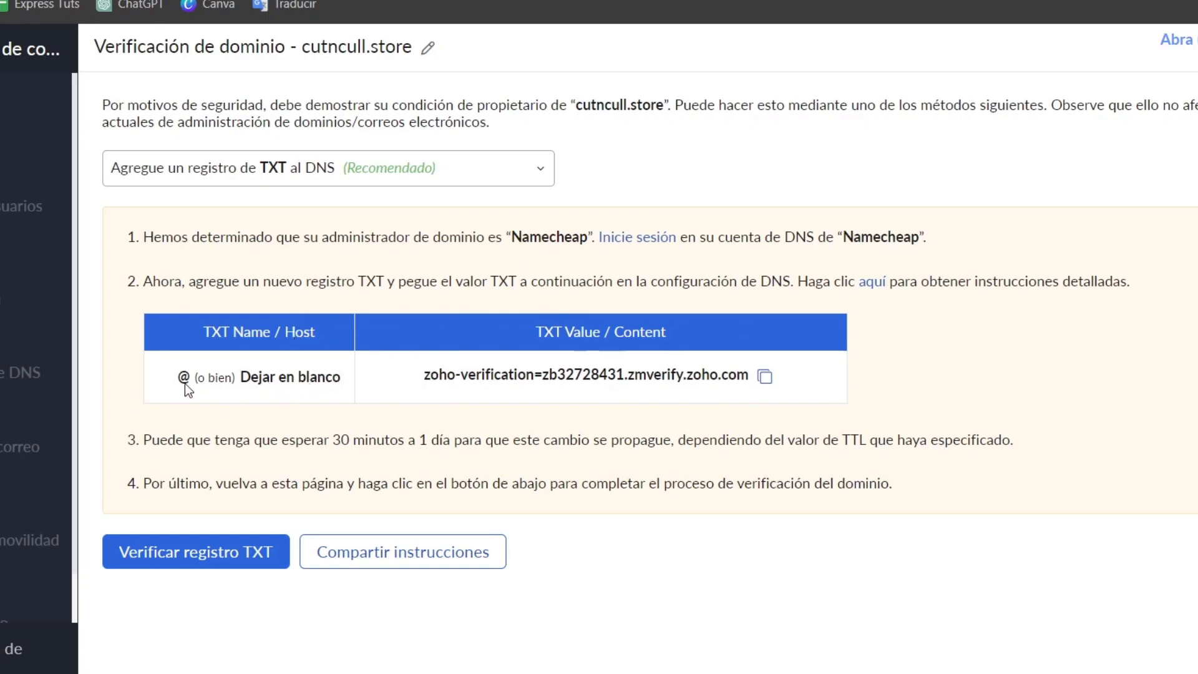
- Copy the TXT value zoho-verification=zb32728431.zmverify.zoho.com
left_click(765, 376)
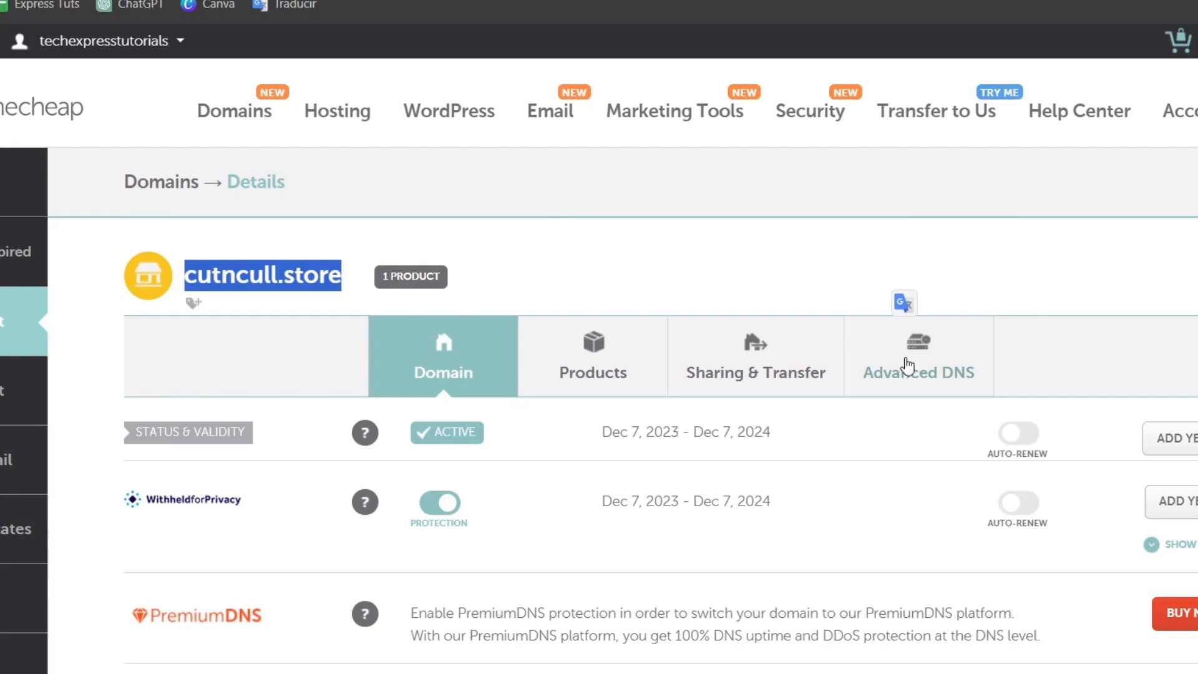
- Add a new TXT record row in cutncull.store's Advanced DNS settings
scroll(908, 365, "down", 1)
left_click(930, 278)
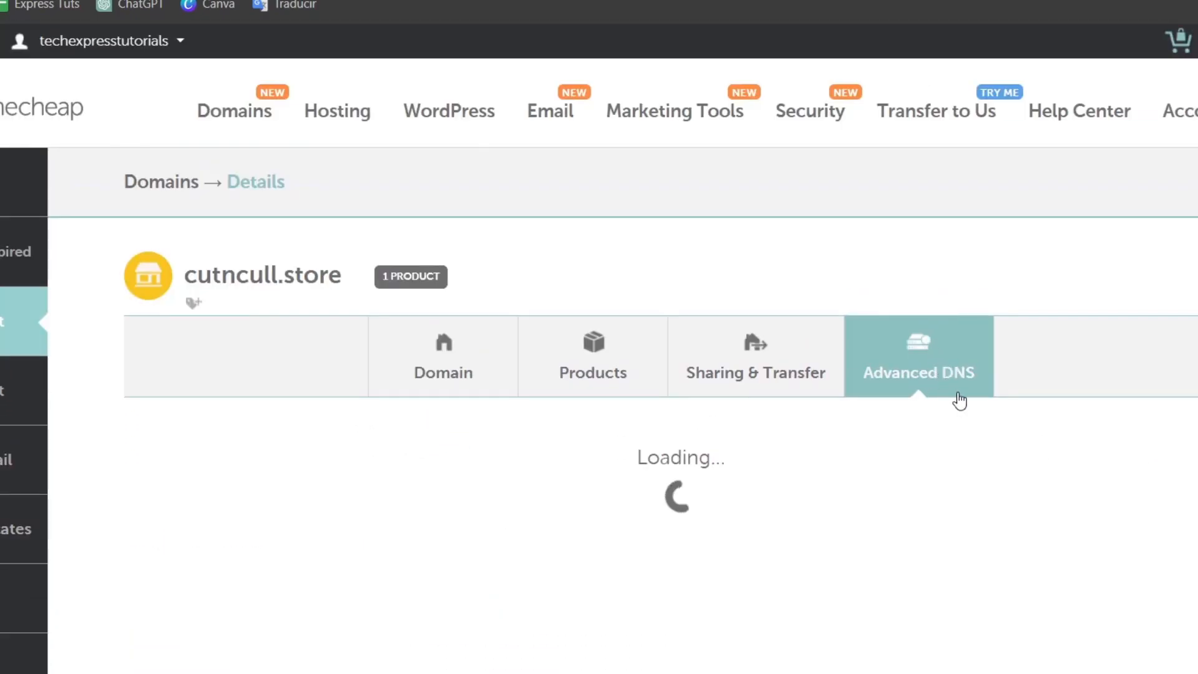
scroll(965, 412, "down", 1)
scroll(965, 416, "down", 3)
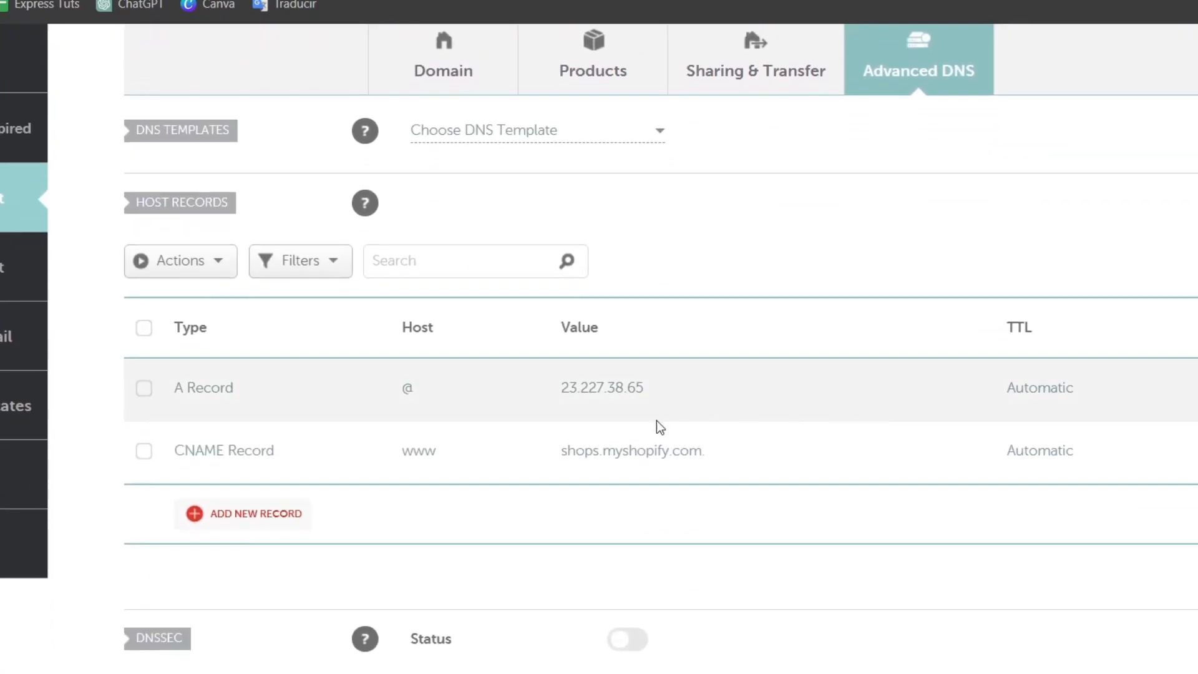
left_click(275, 524)
scroll(275, 524, "down", 2)
scroll(292, 468, "down", 3)
left_click(294, 473)
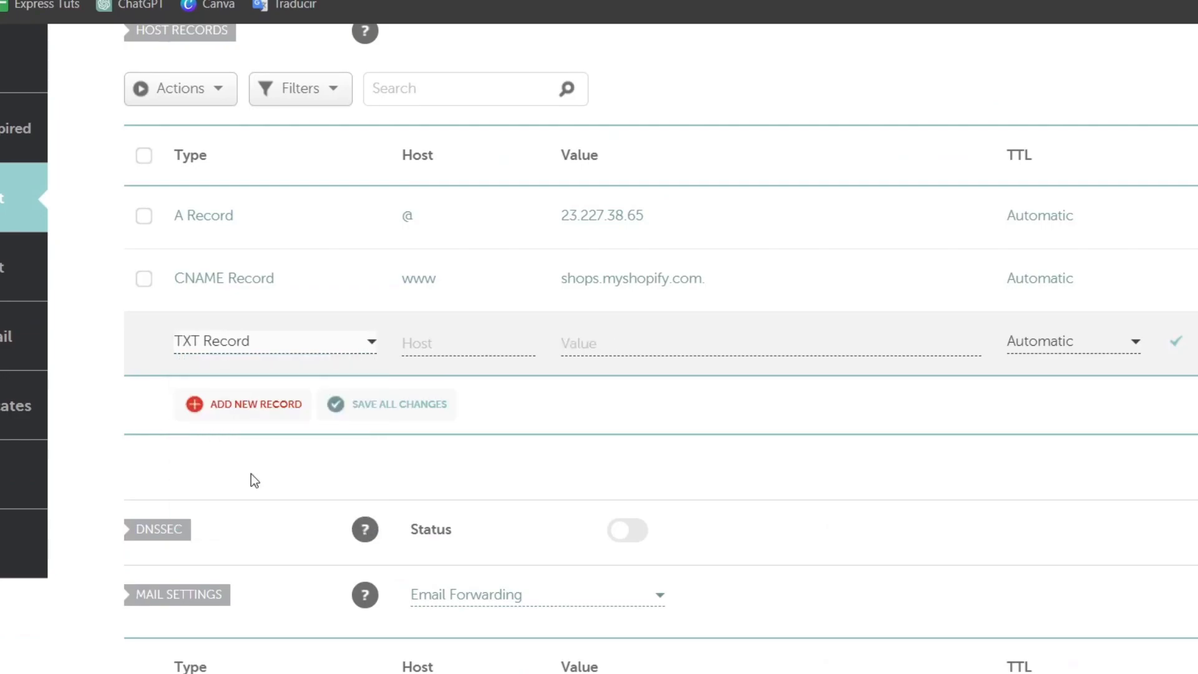
- Set the TXT record's host to @ with the Zoho verification value and save it
left_click(426, 347)
type("@")
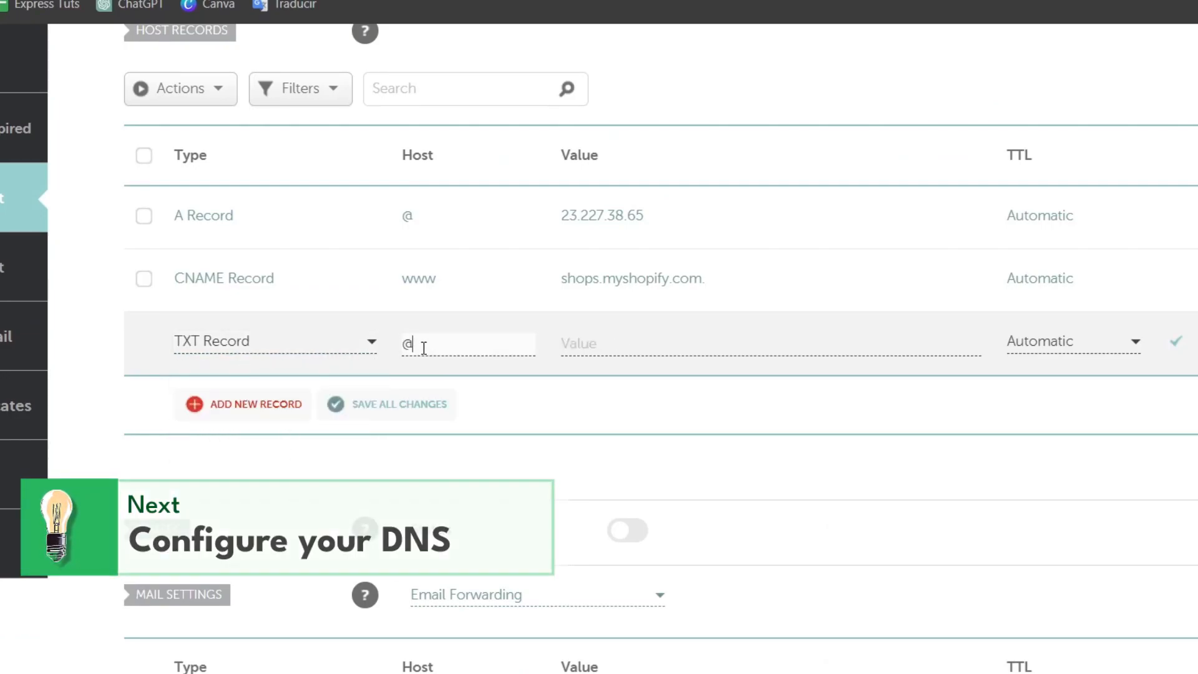
left_click(619, 347)
key("ctrl+v")
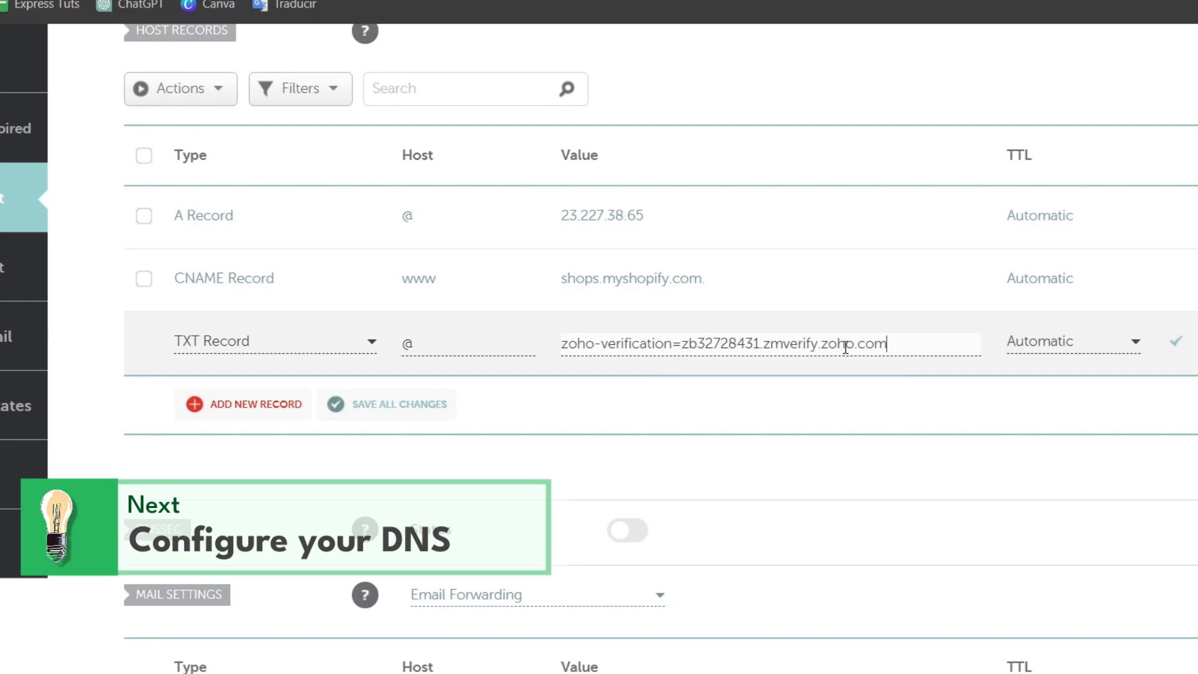
left_click(1185, 347)
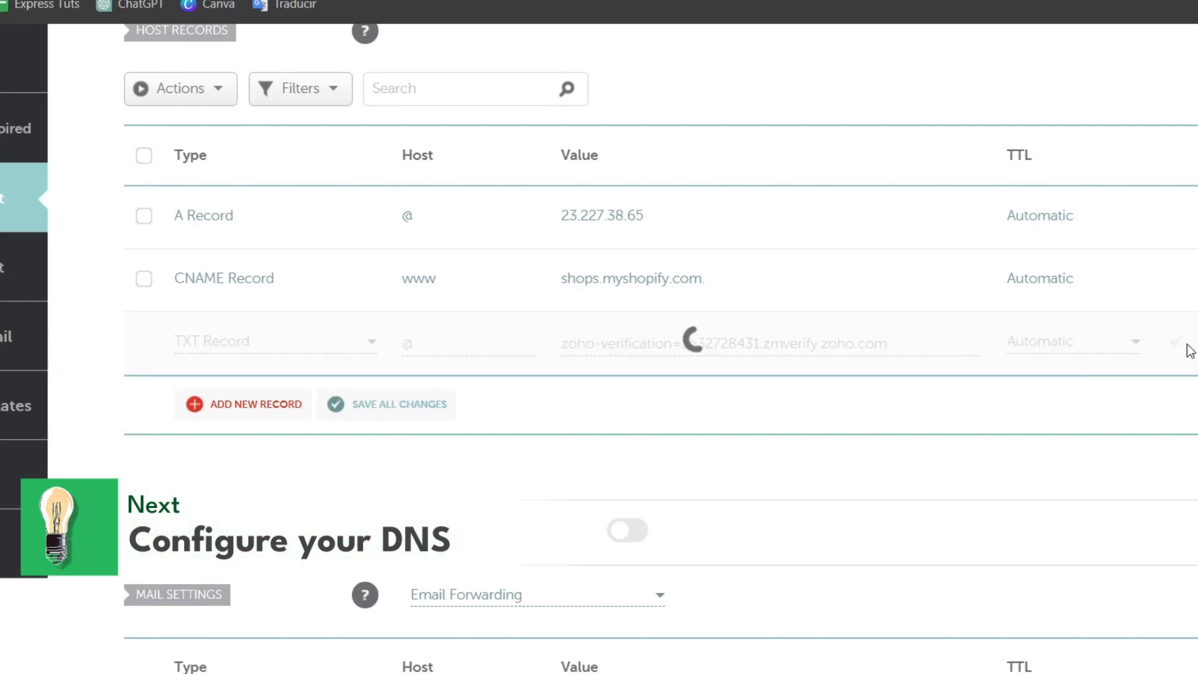
left_click(711, 0)
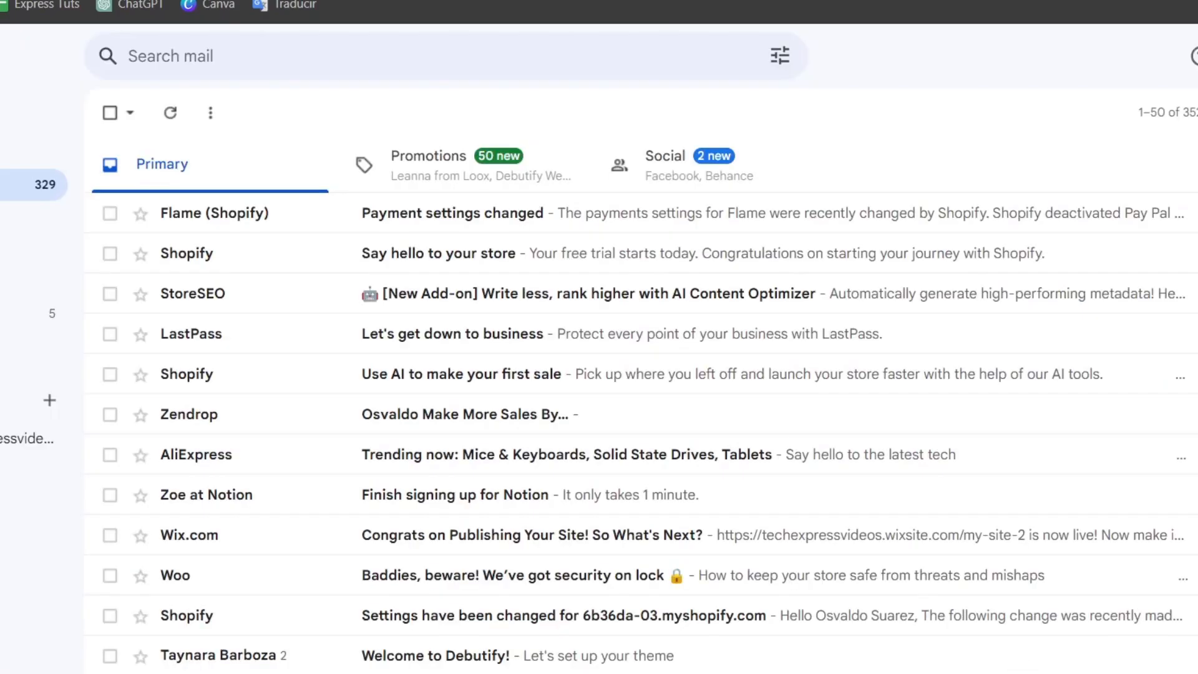
left_click(707, 0)
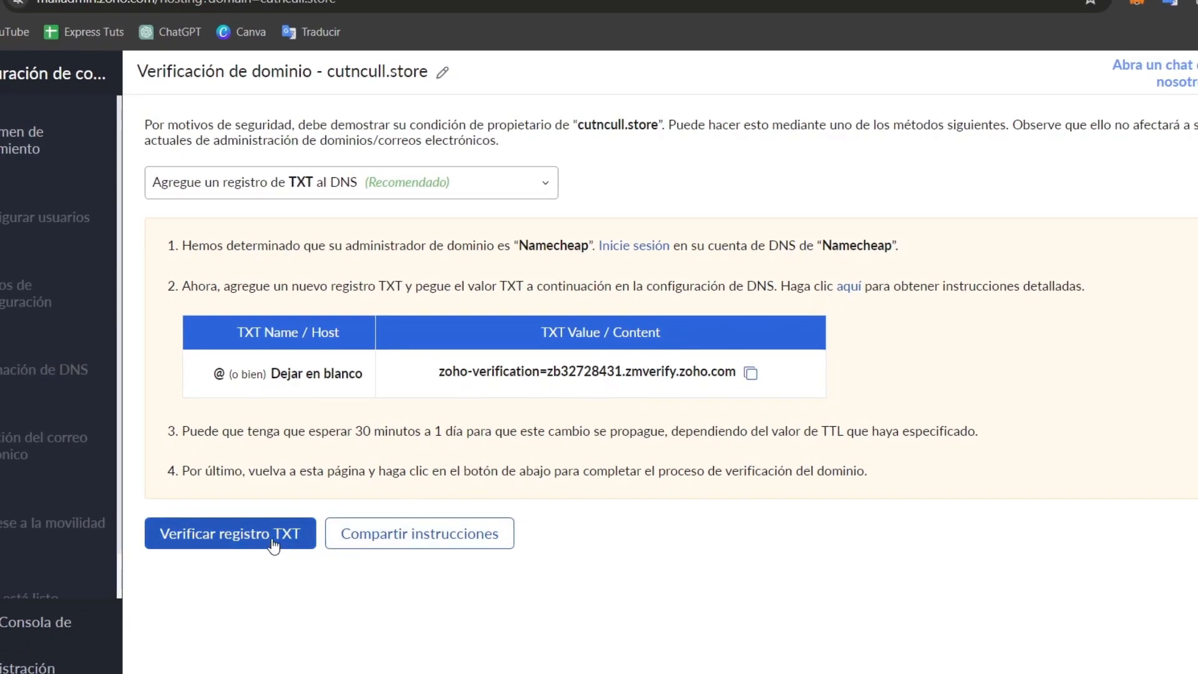
- Verify cutncull.store via the TXT record and translate the Zoho page into English
left_click(273, 537)
left_click(1169, 2)
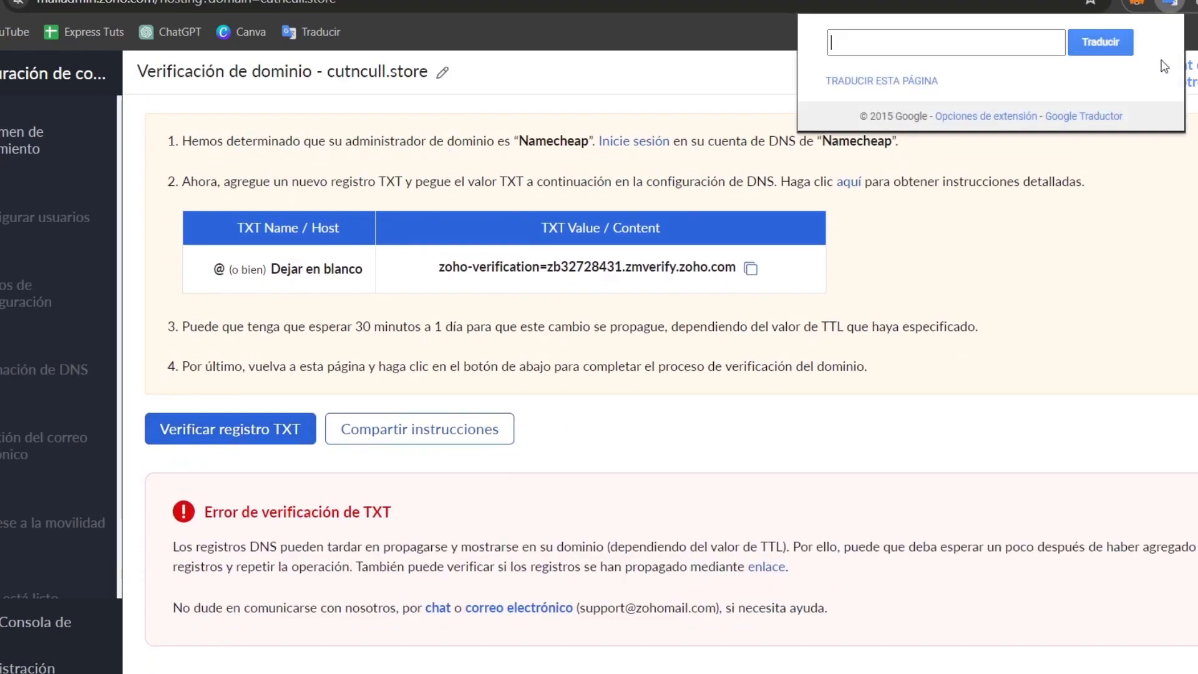
left_click(934, 83)
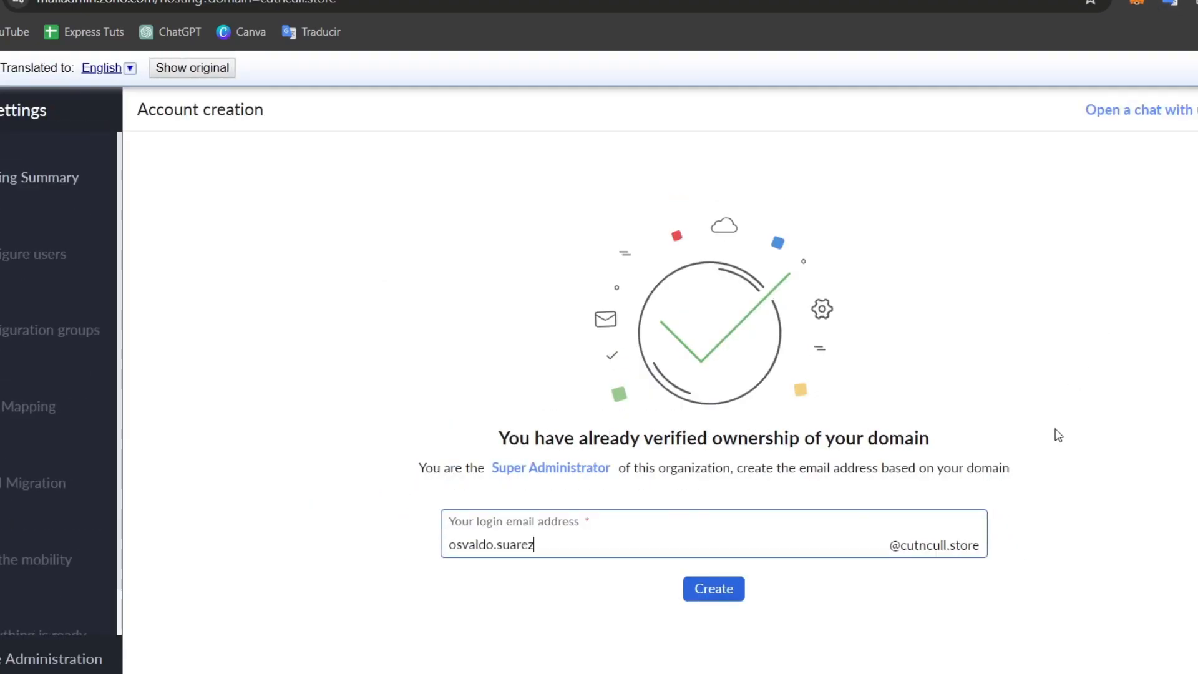
mouse_move(769, 437)
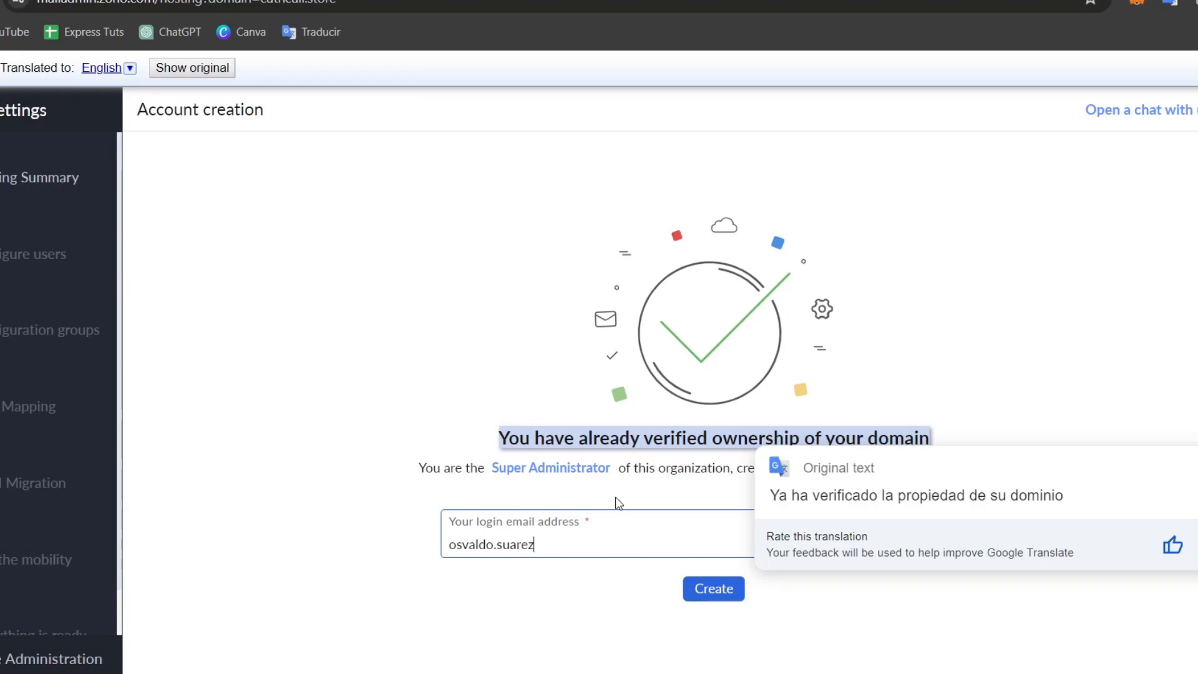
double_click(537, 544)
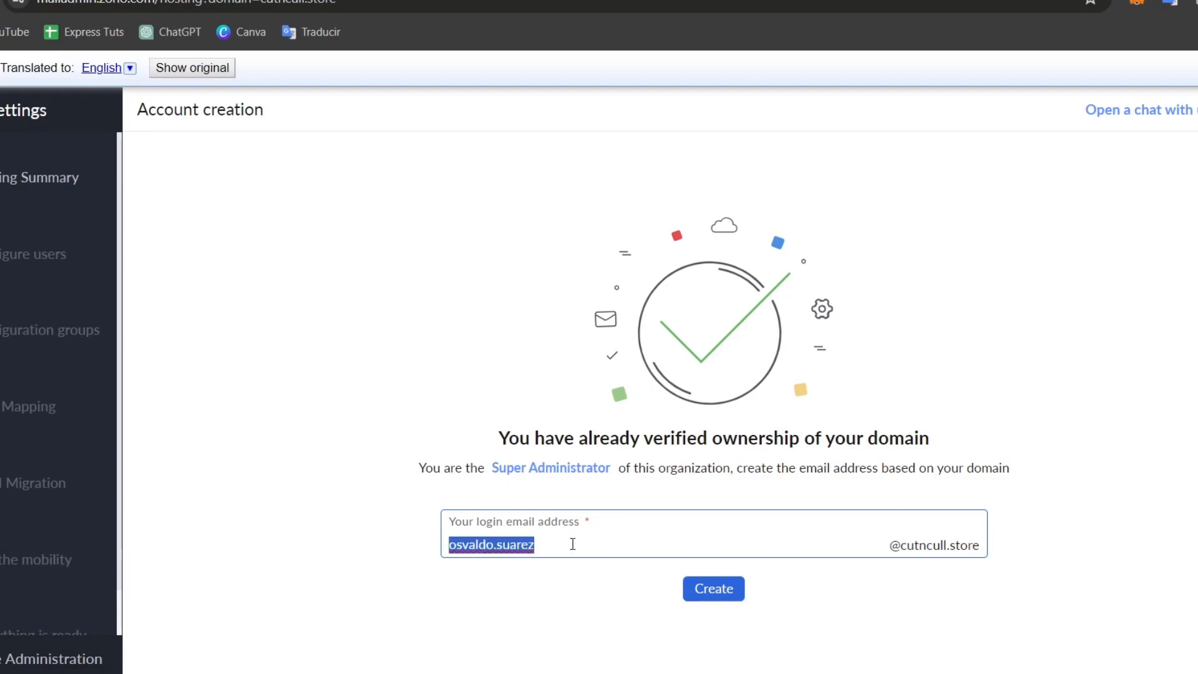
type("admin")
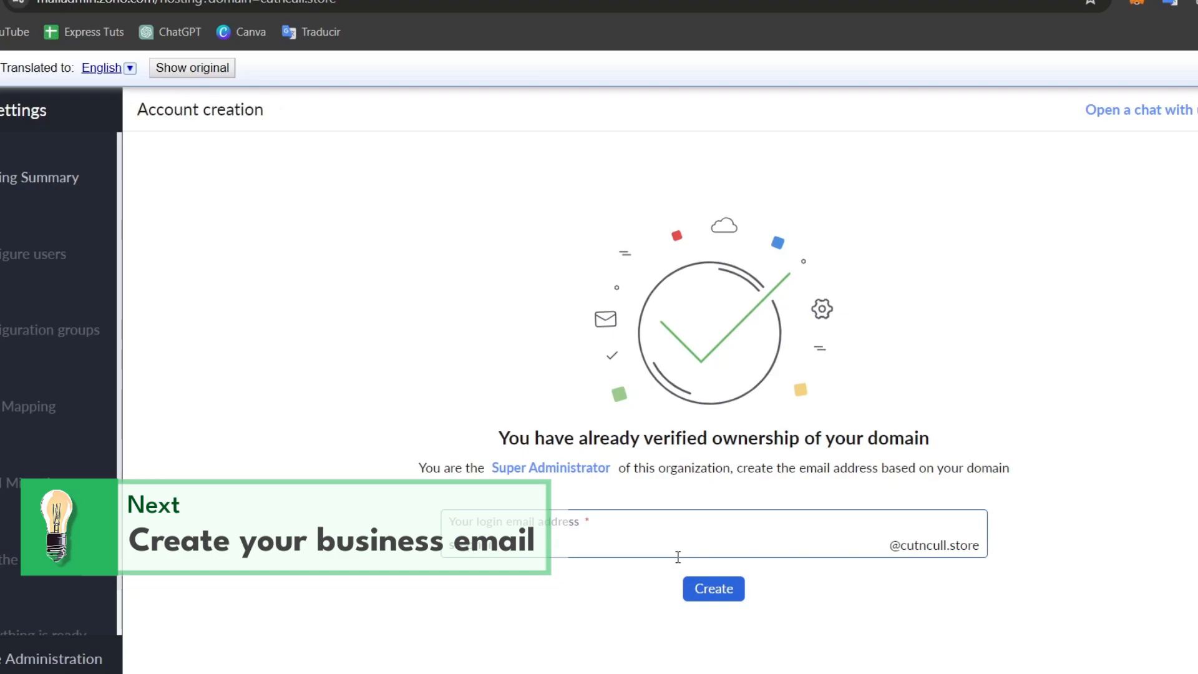
left_click(717, 593)
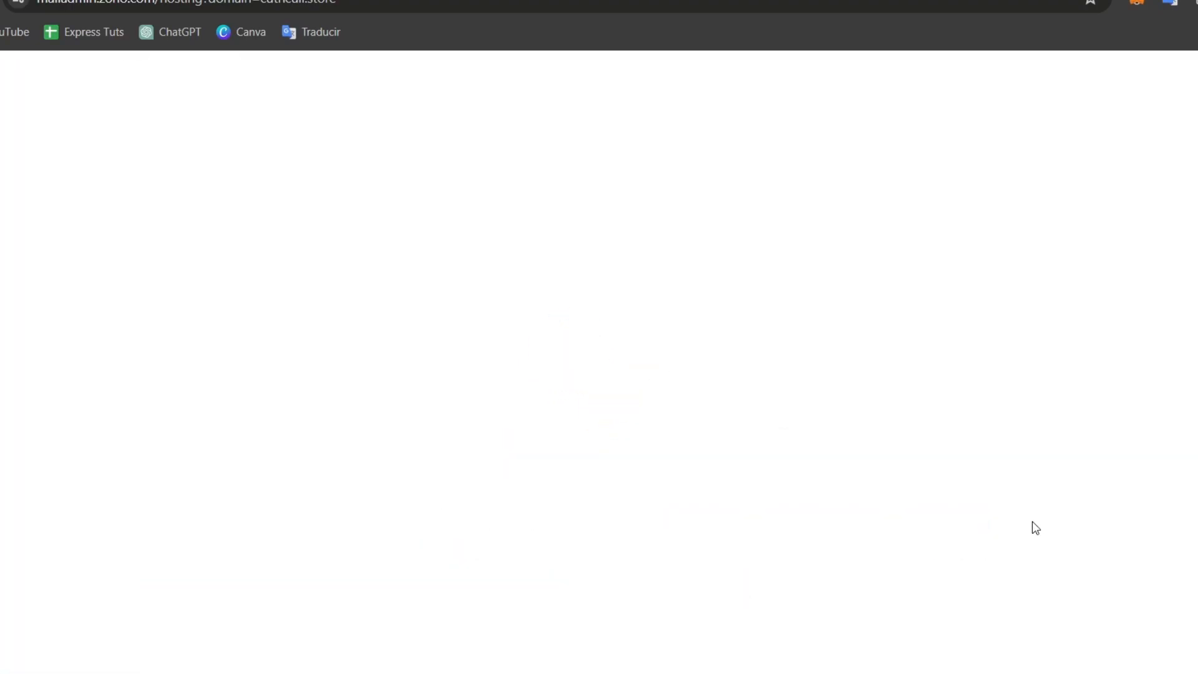
- Translate the Zoho users page to English, check the new user's mailbox and personal info, then return
left_click(1177, 3)
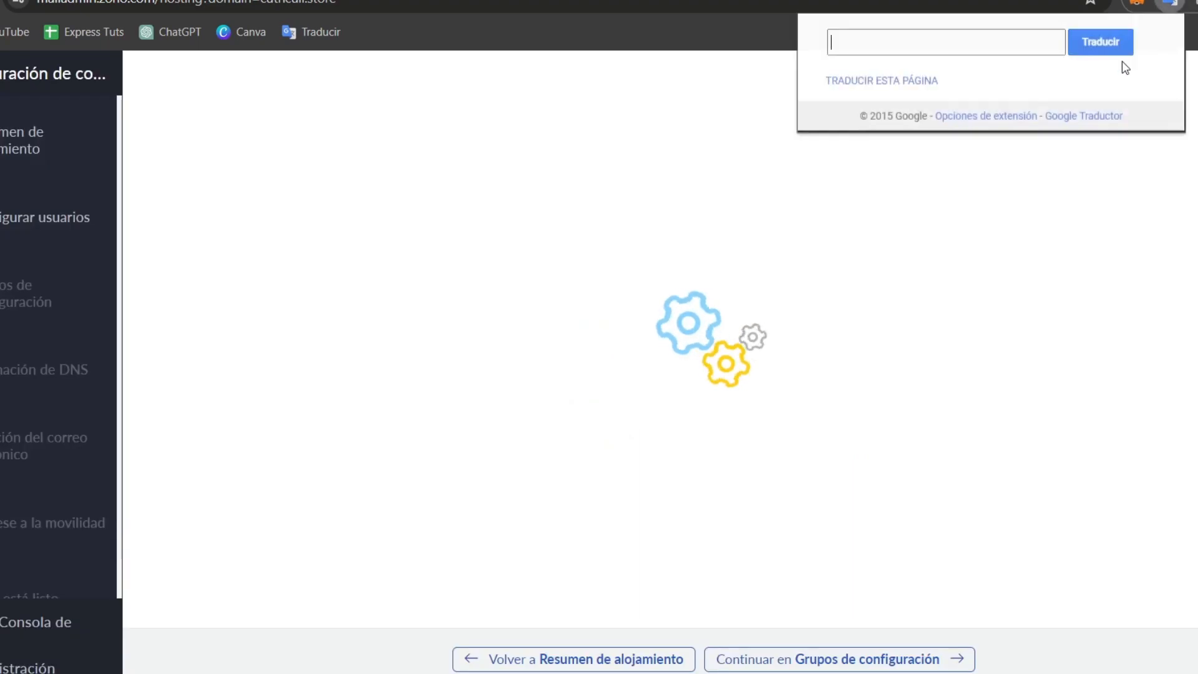
left_click(919, 81)
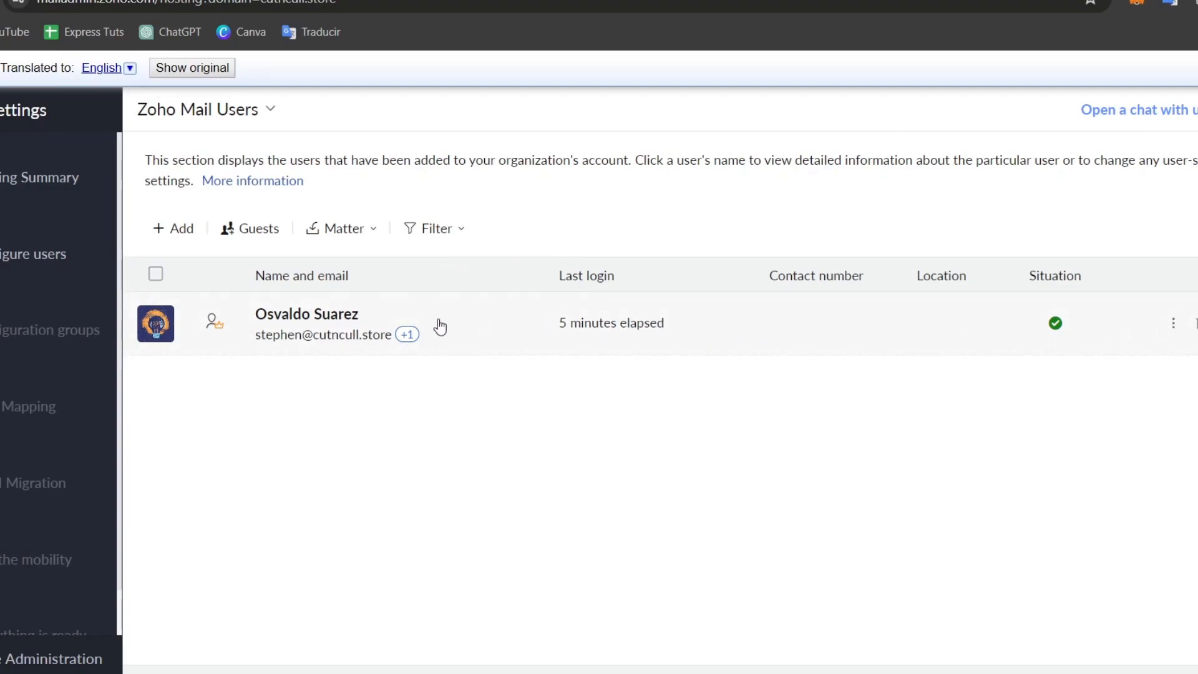
left_click(473, 346)
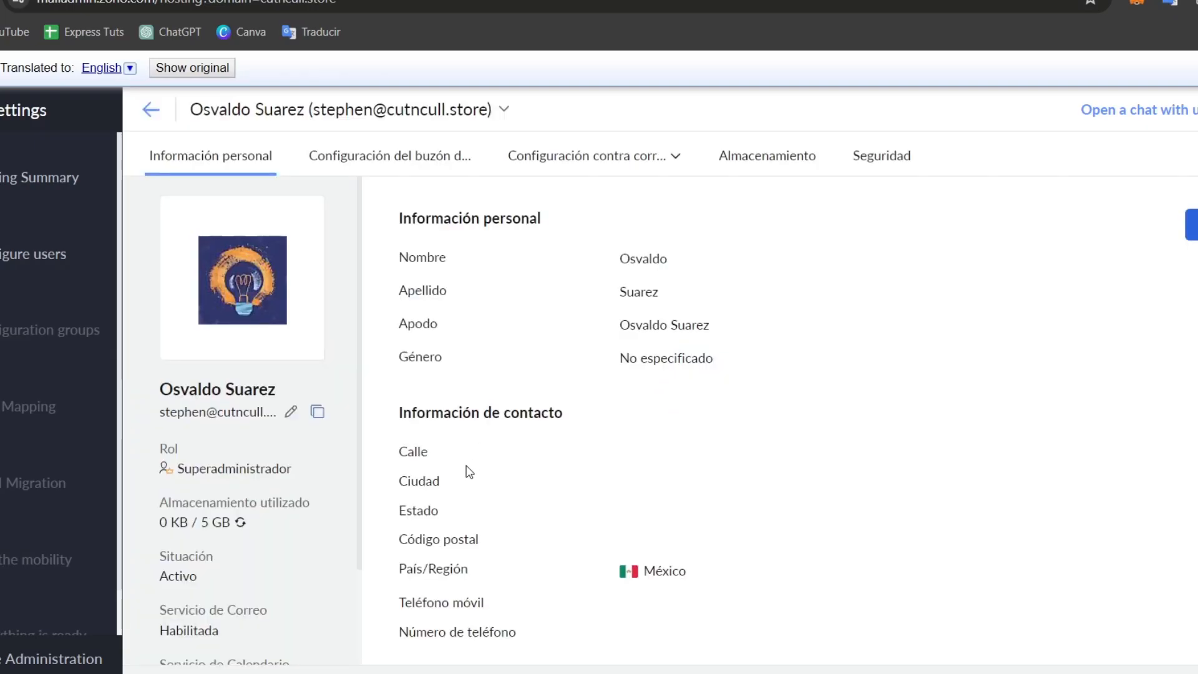
left_click(461, 156)
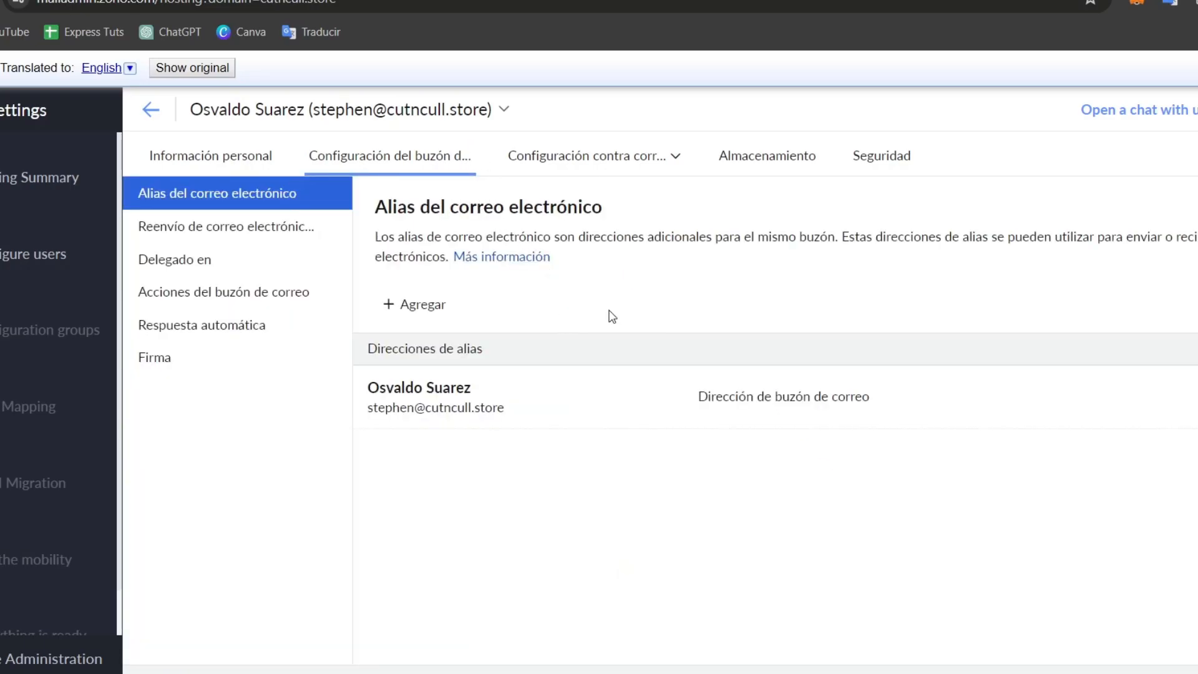
left_click(197, 157)
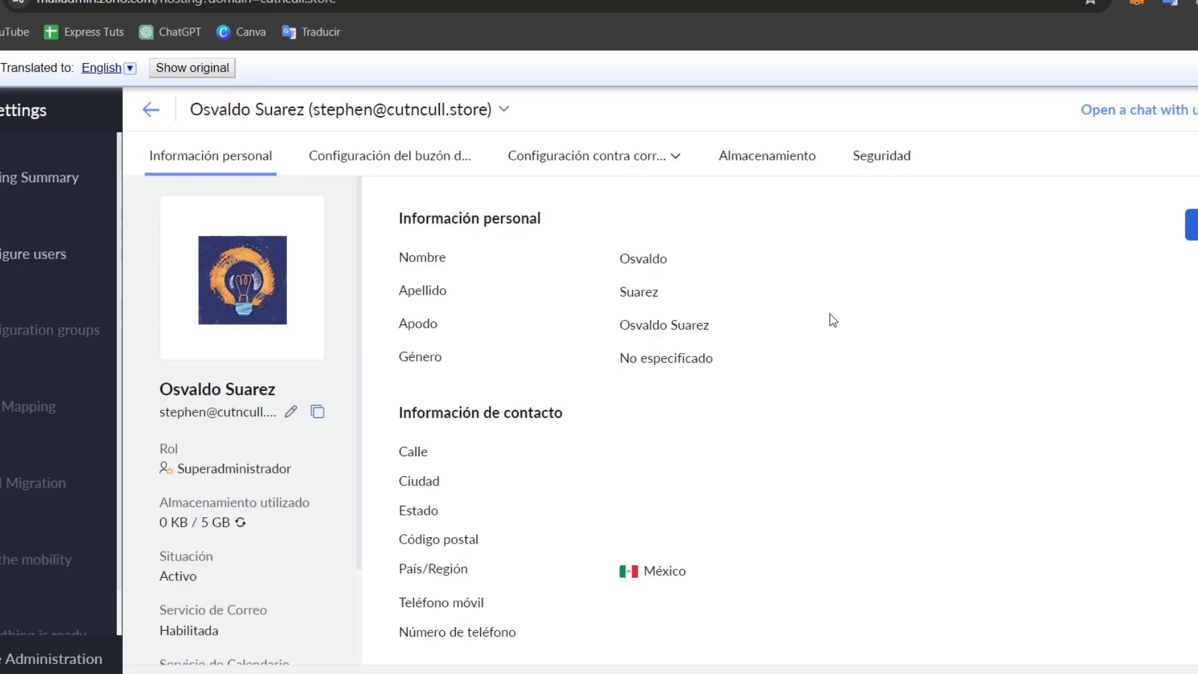
left_click(156, 113)
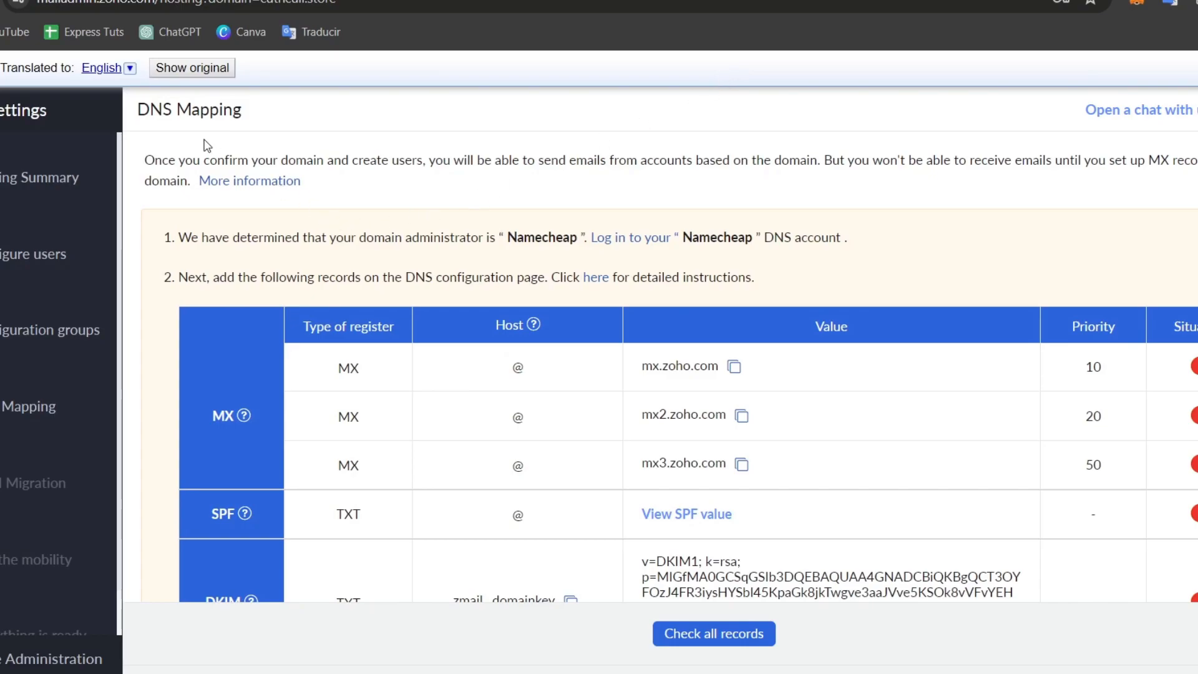
scroll(557, 523, "down", 2)
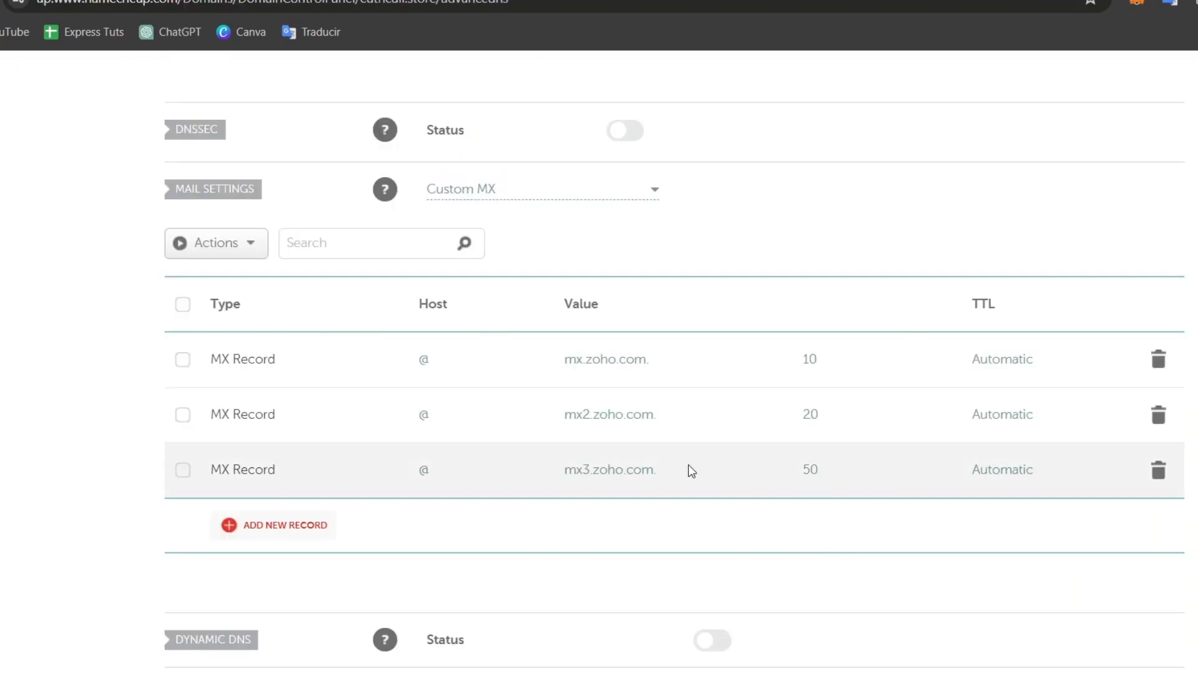
- Review the Namecheap MX records, then run Check all records on Zoho's DNS Mapping page
scroll(718, 524, "up", 3)
left_click(740, 0)
left_click(706, 623)
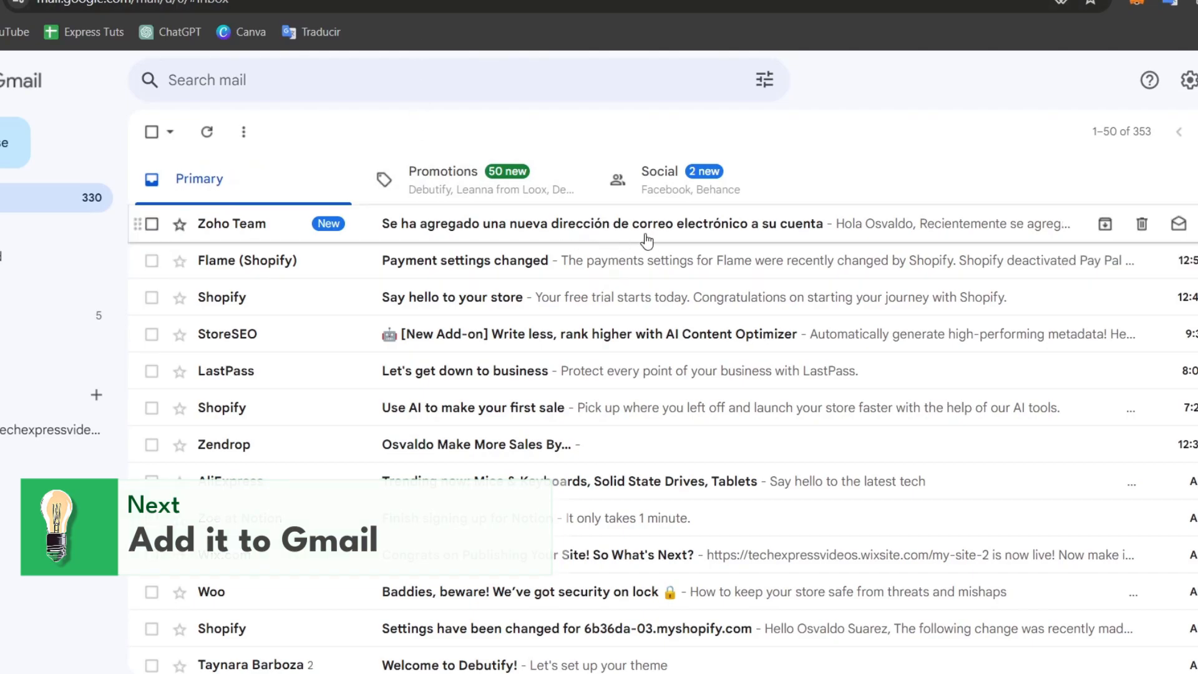
- Go to Gmail's Accounts and Import settings and start adding a Send mail as address
left_click(1189, 84)
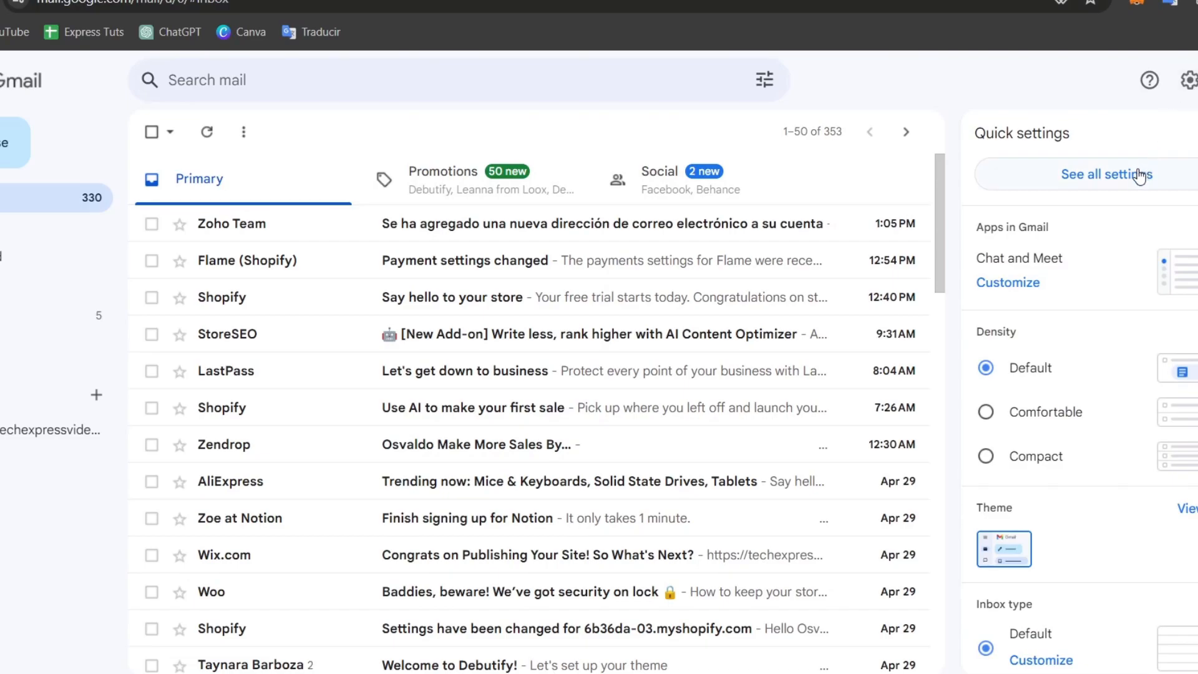
left_click(1116, 183)
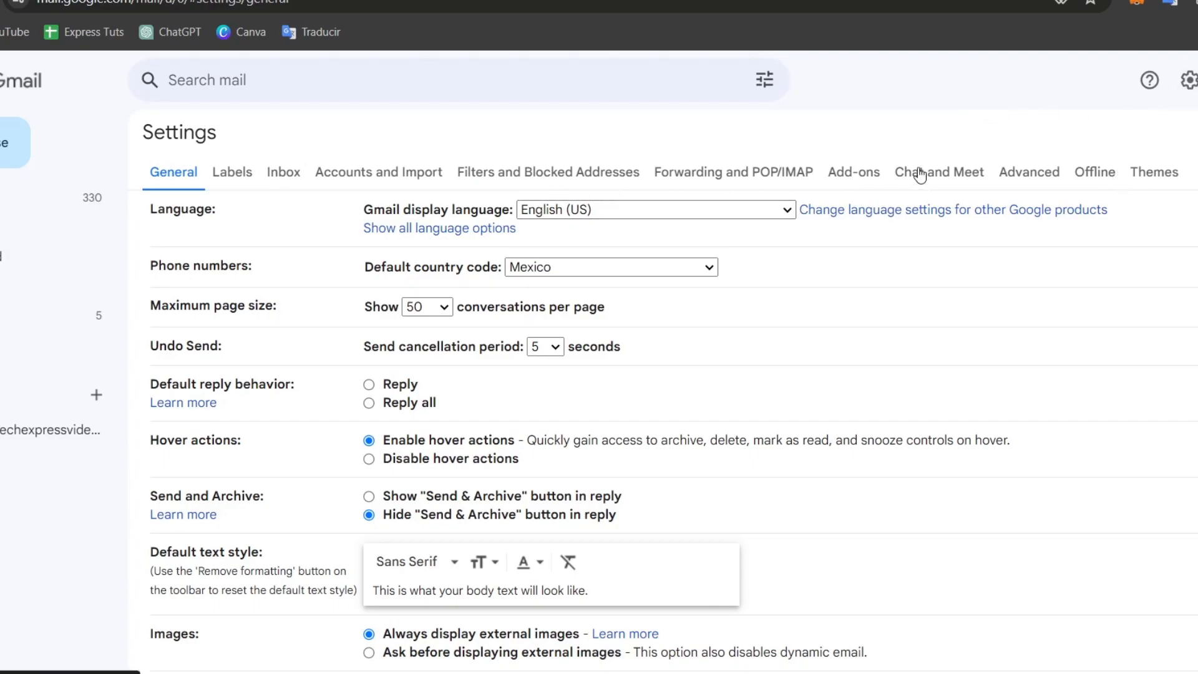
left_click(421, 173)
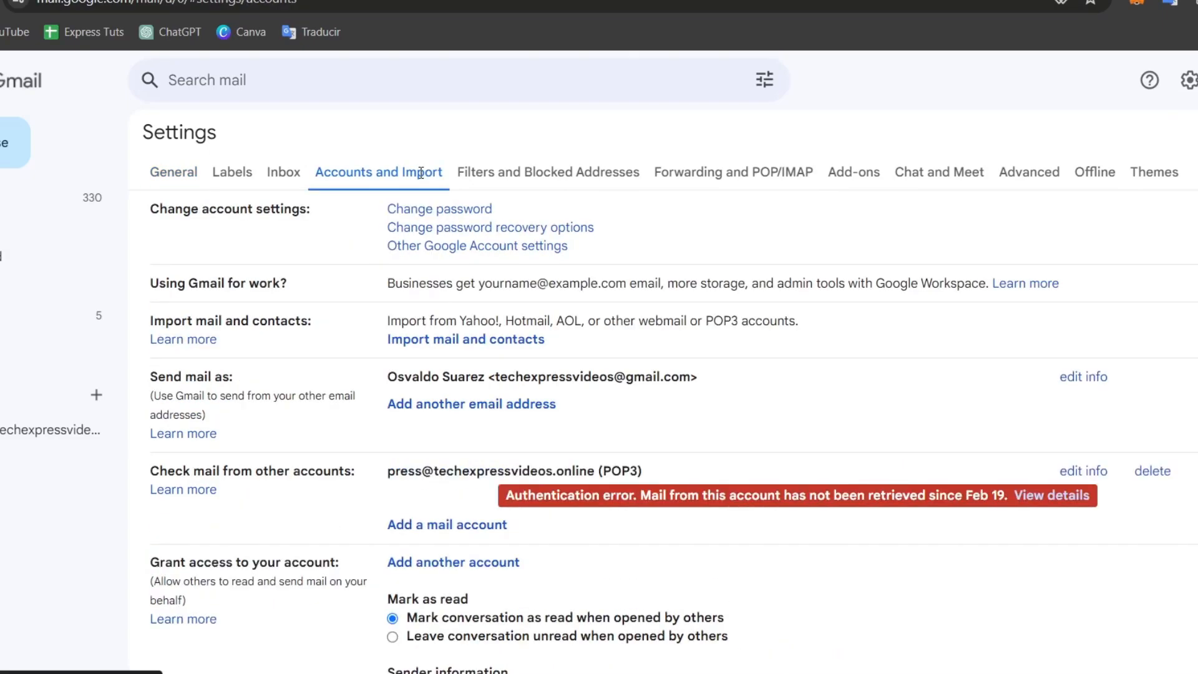
left_click_drag(233, 377, 151, 386)
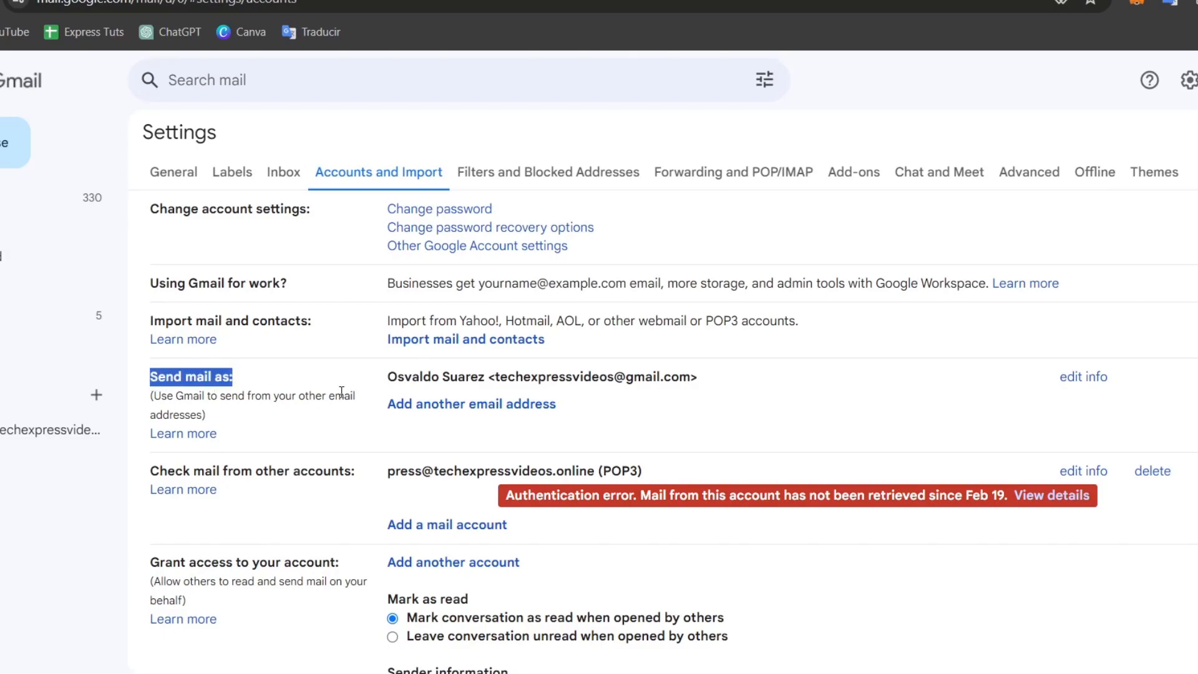
left_click(536, 405)
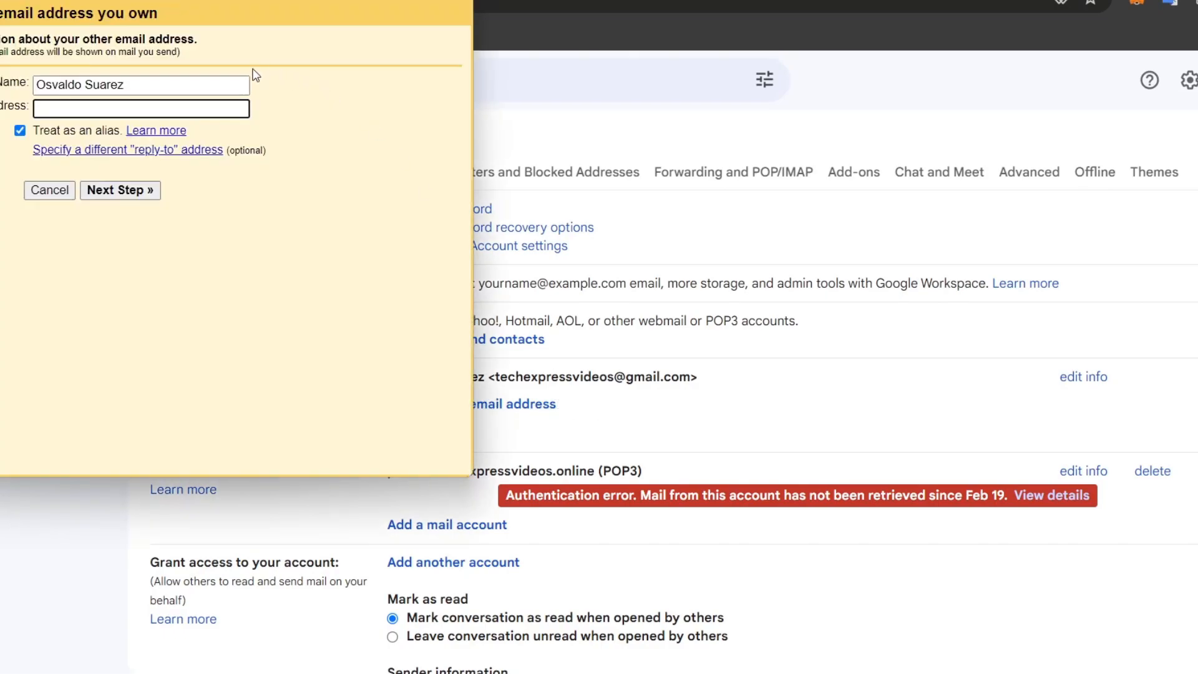
- Enter sender name 'Cut n Cull Store' with the store's business email address and proceed
left_click_drag(276, 0, 697, 61)
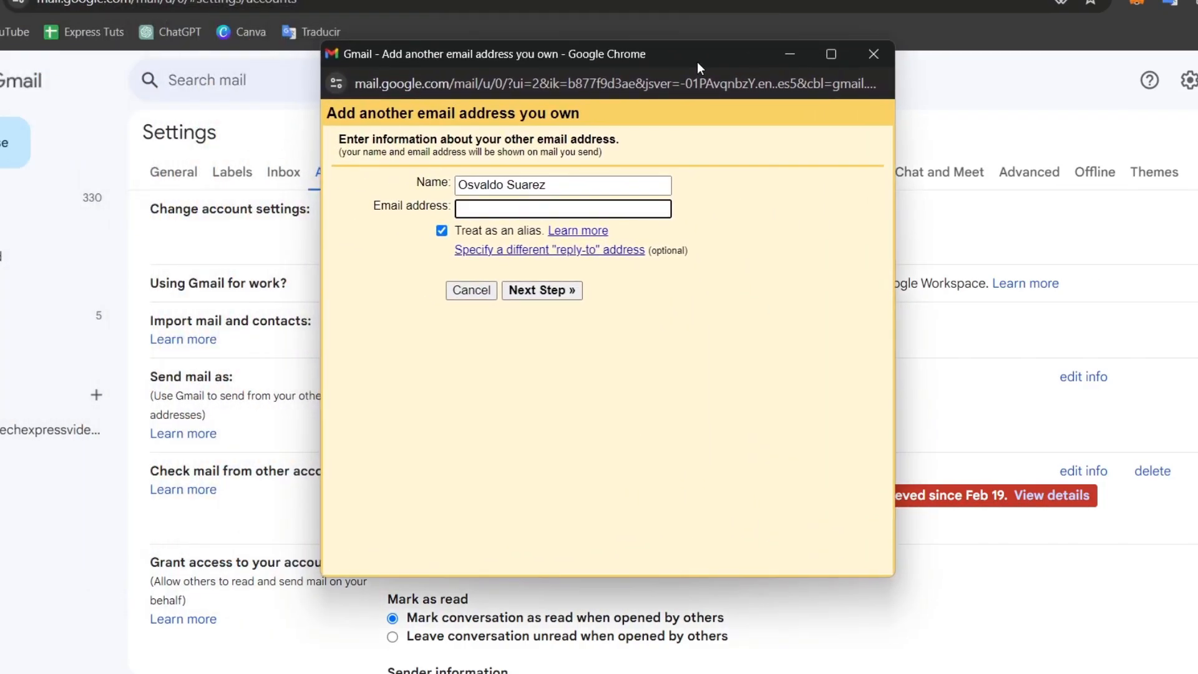
left_click(550, 188)
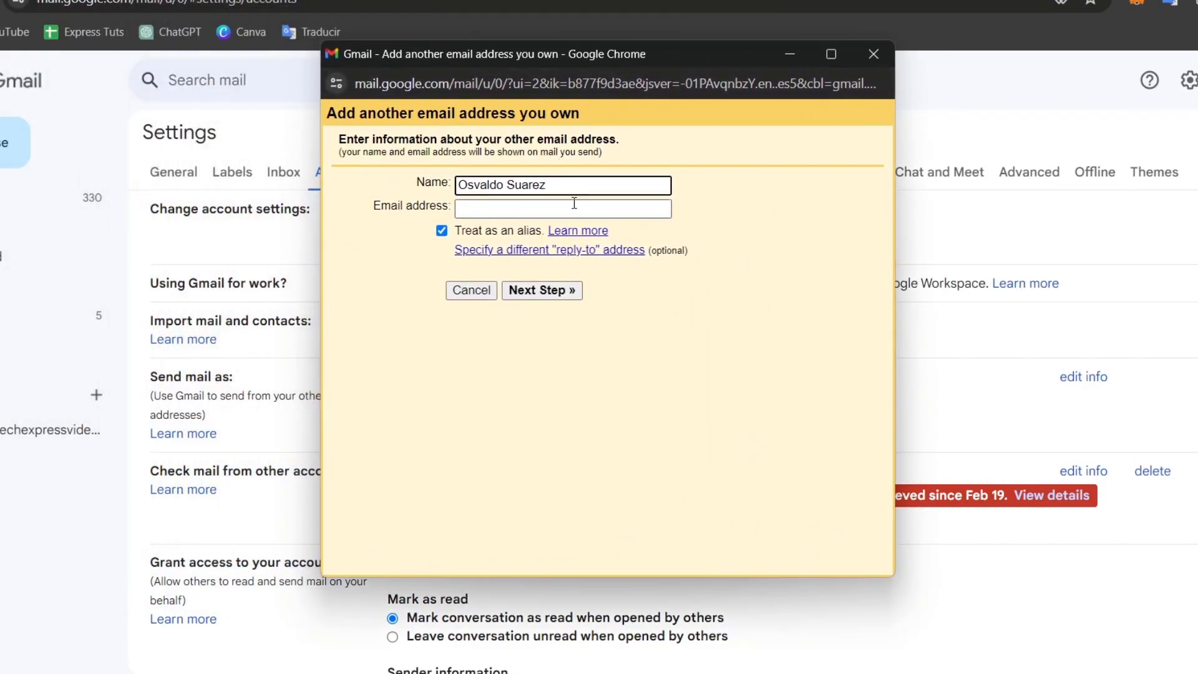
left_click(573, 208)
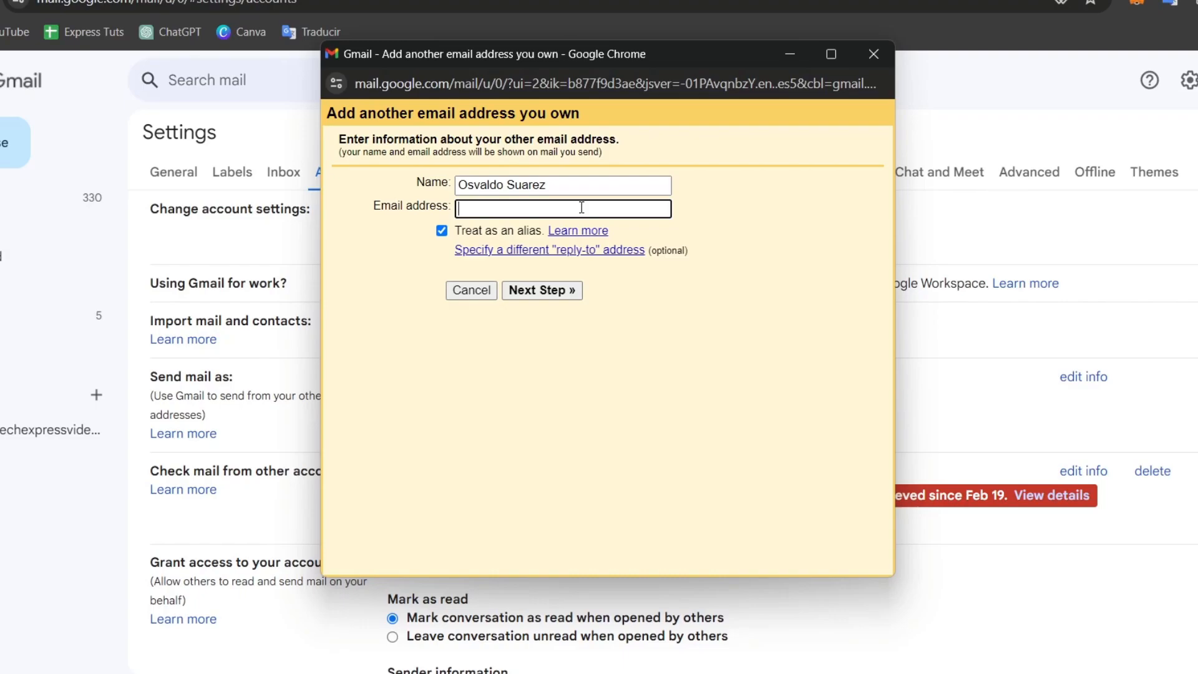
triple_click(625, 190)
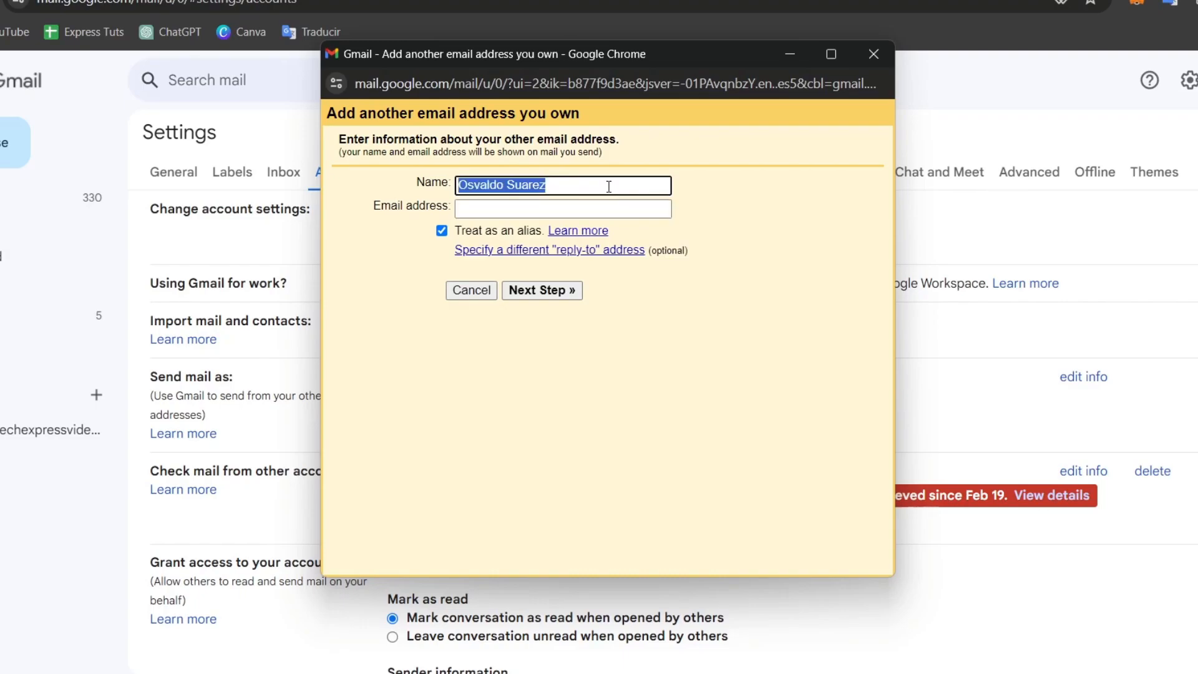
left_click(533, 207)
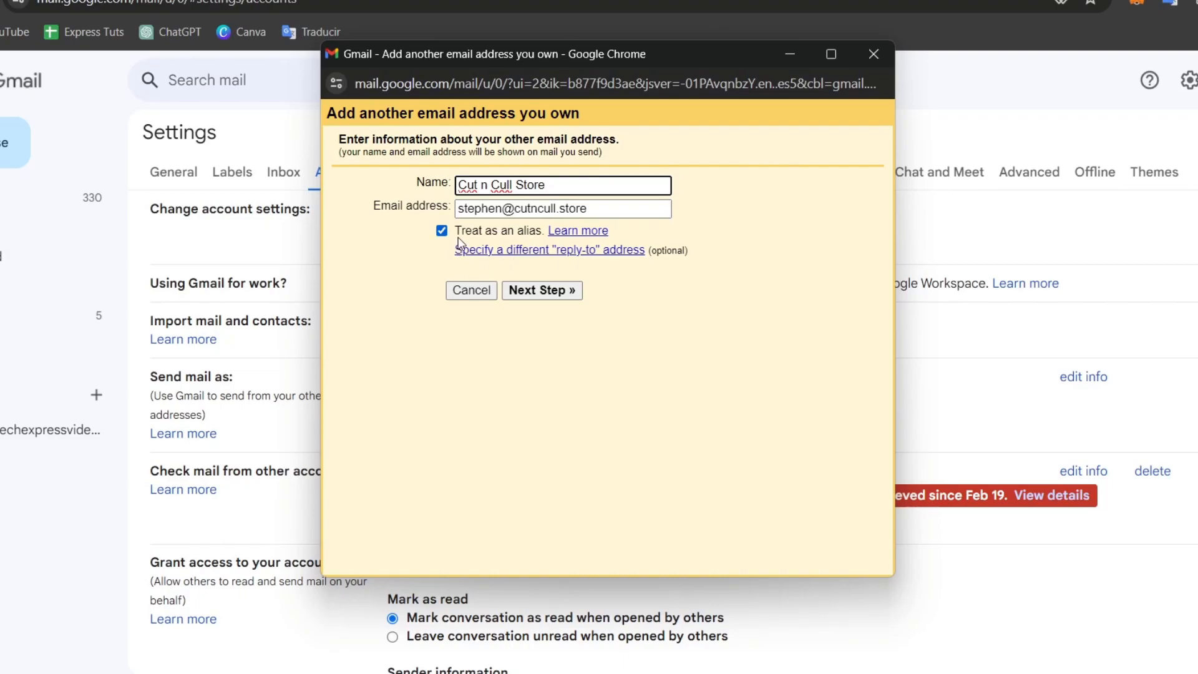
left_click(561, 293)
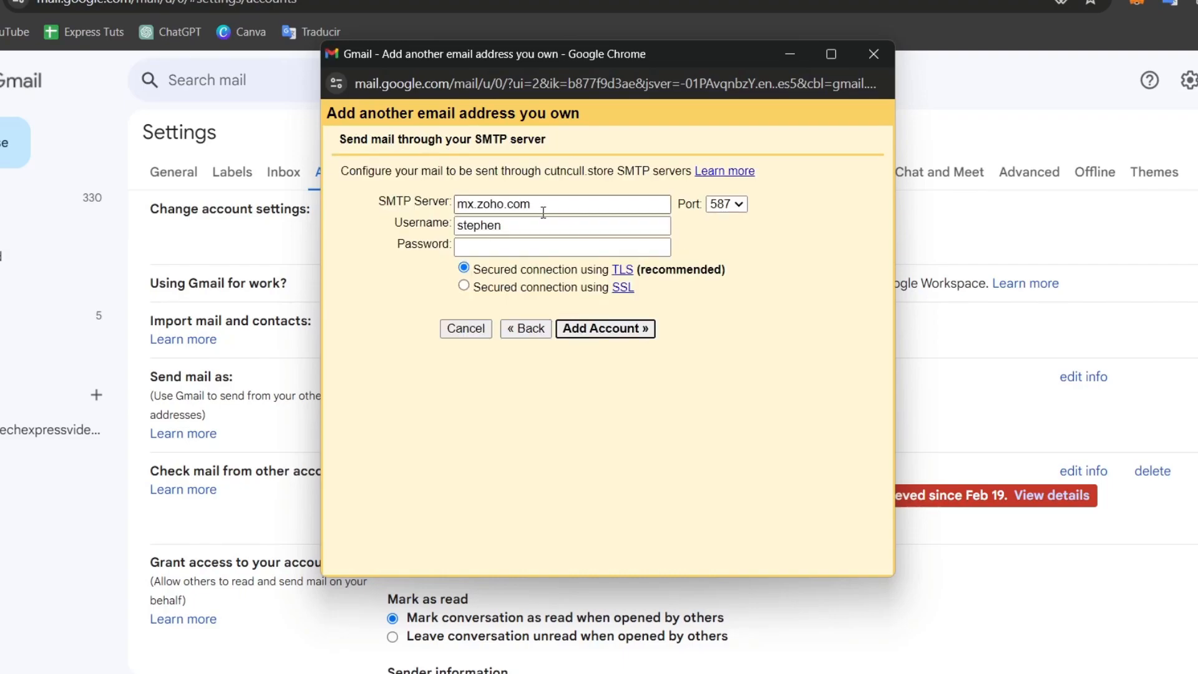
- Fill in Zoho's SMTP server, username and password so Gmail verifies them and sends a confirmation link
left_click_drag(663, 60, 1022, 53)
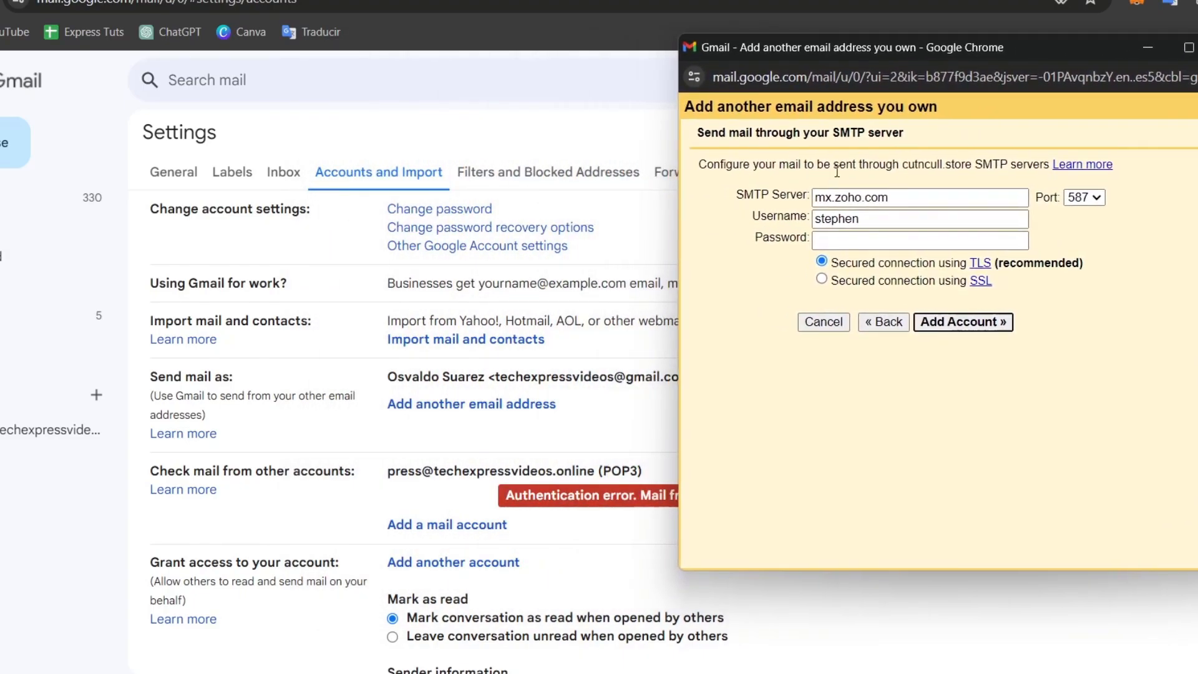
left_click_drag(754, 196, 808, 196)
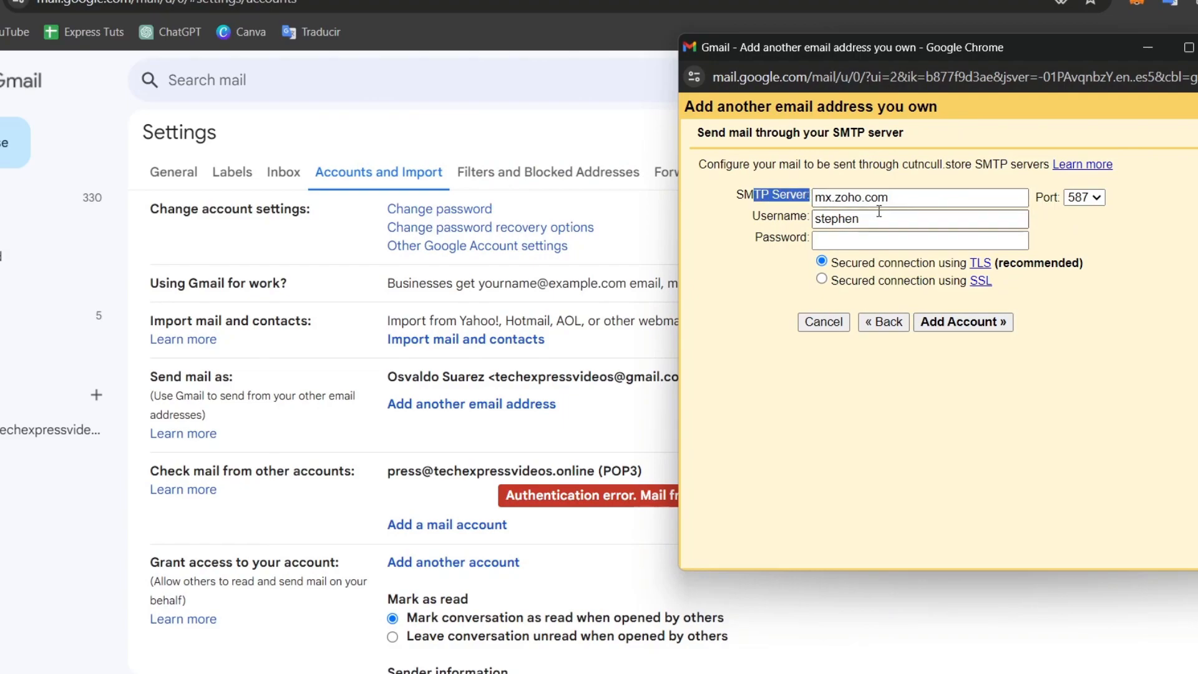
left_click(896, 220)
left_click(886, 240)
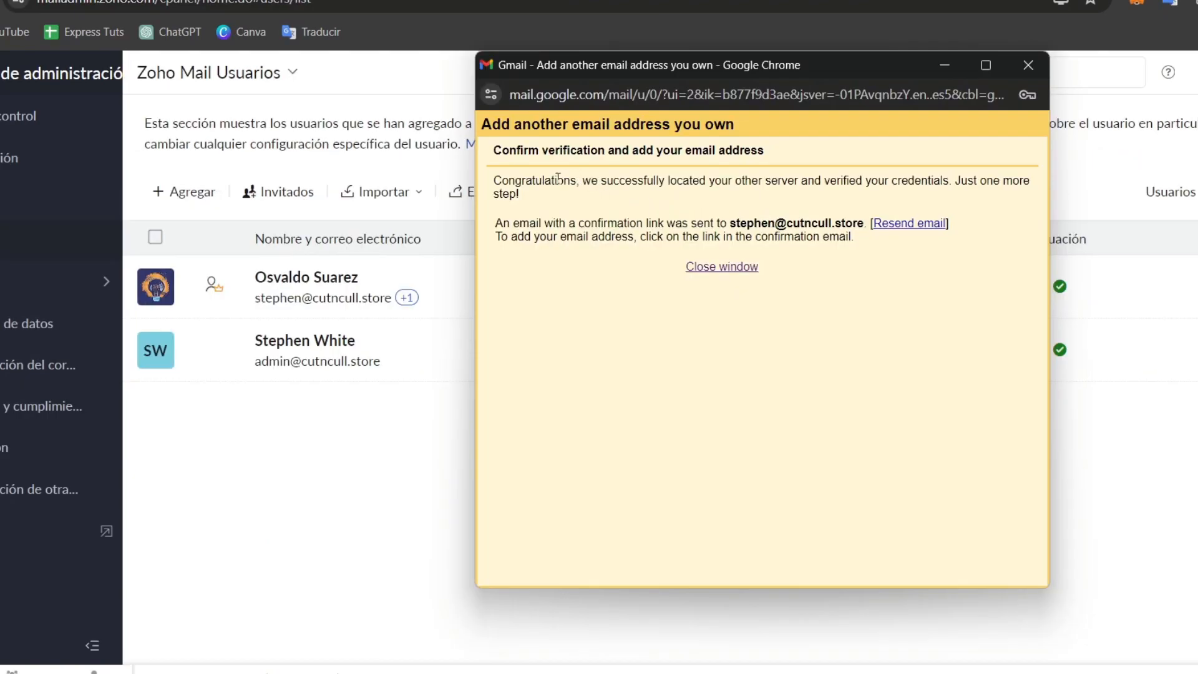
left_click_drag(557, 177, 1033, 201)
left_click_drag(596, 223, 872, 237)
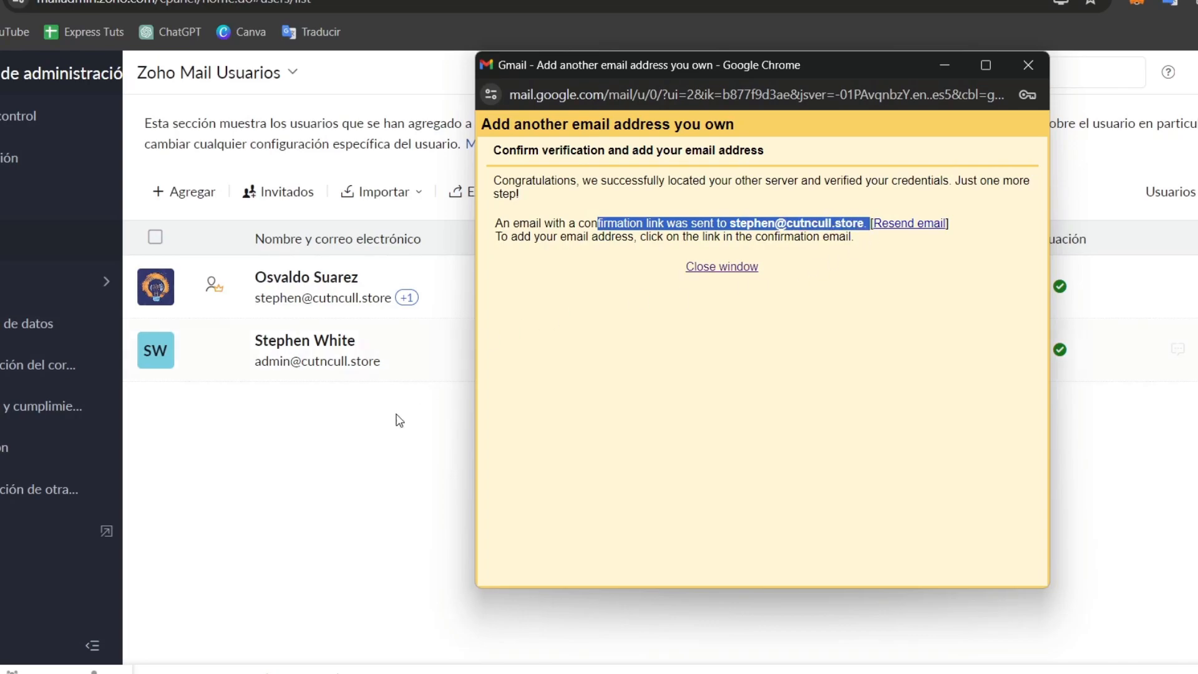
- Bring the Zoho Mail users list forward and open the first user's details
left_click(390, 430)
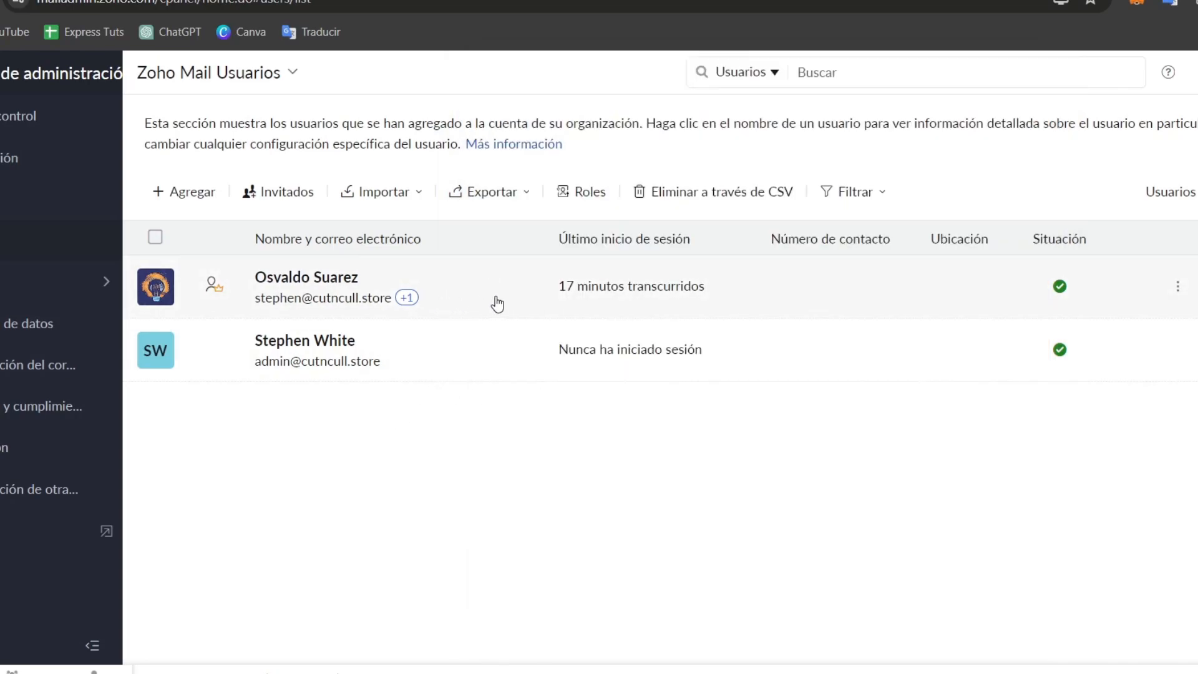
left_click(460, 303)
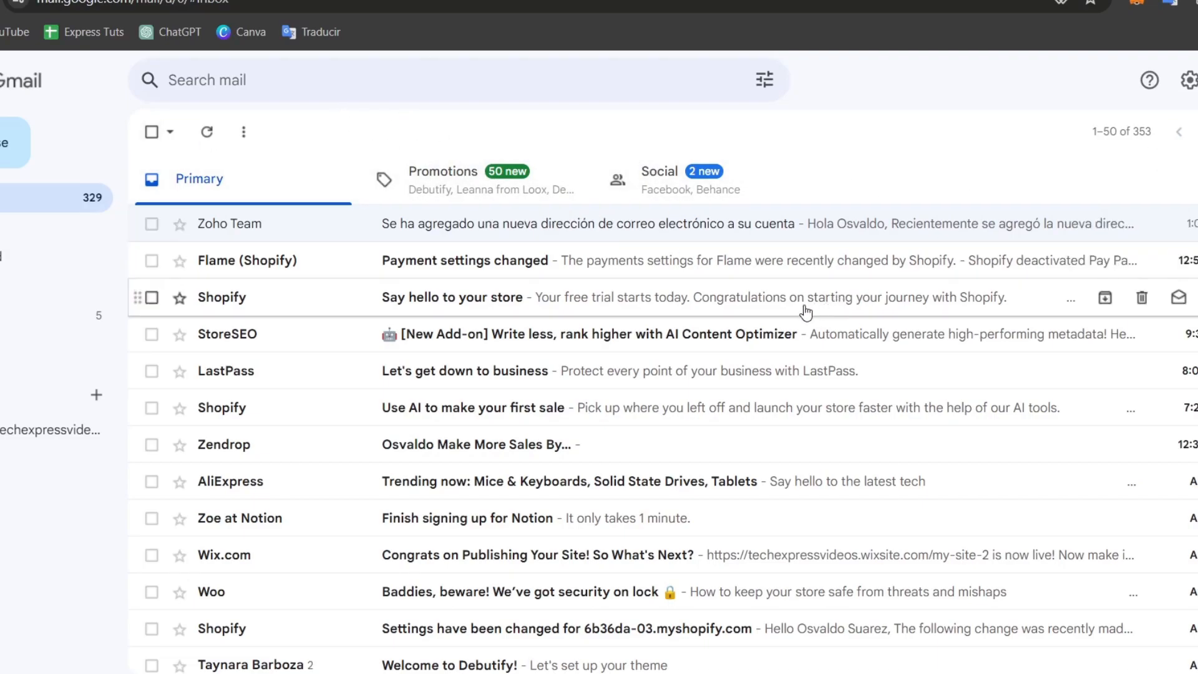
- Send a quick test message, then switch to the other signed-in Google account
left_click(7, 153)
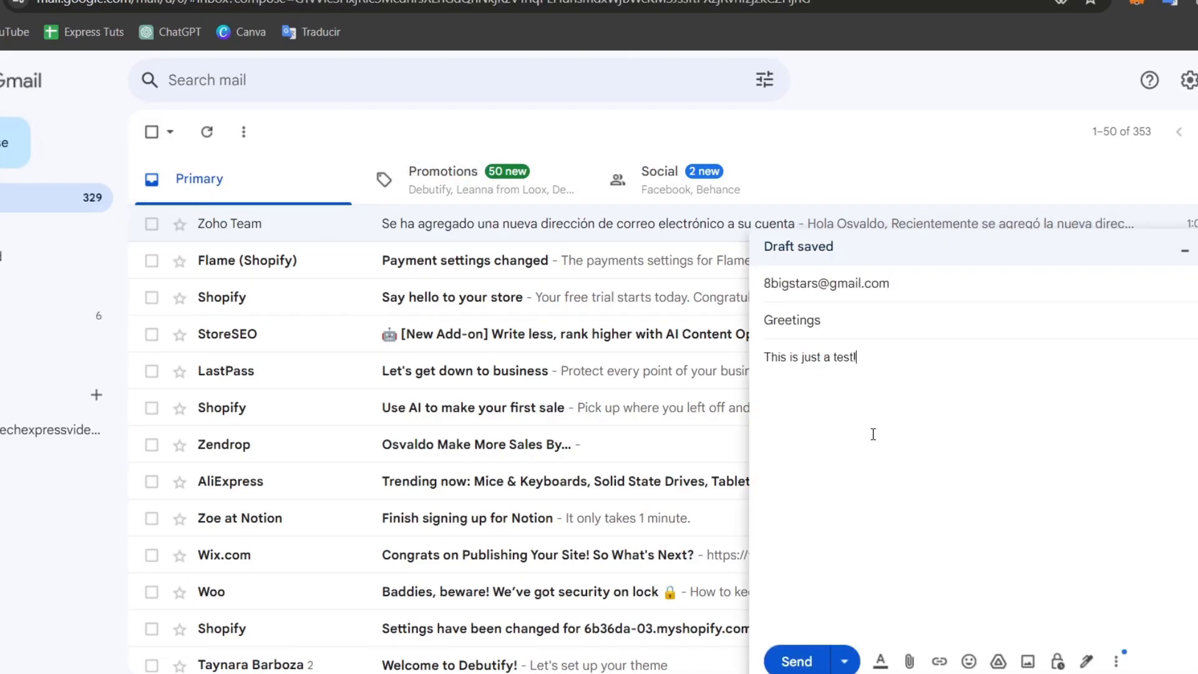
left_click(793, 660)
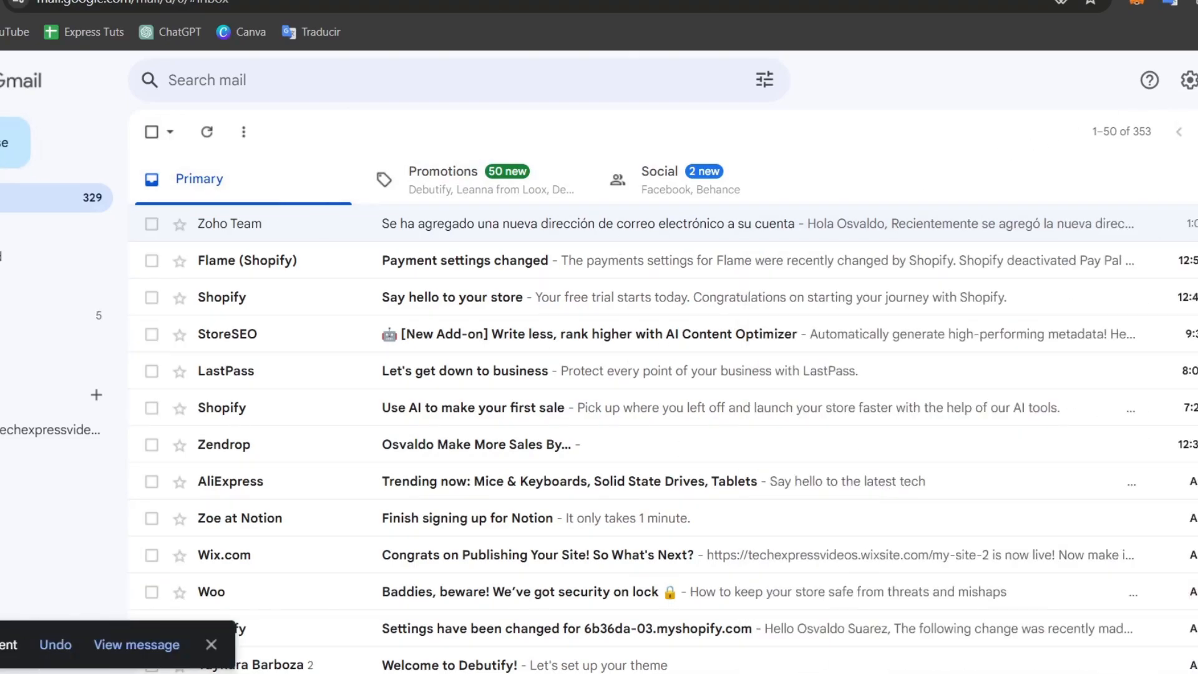
left_click(1197, 80)
left_click(1099, 409)
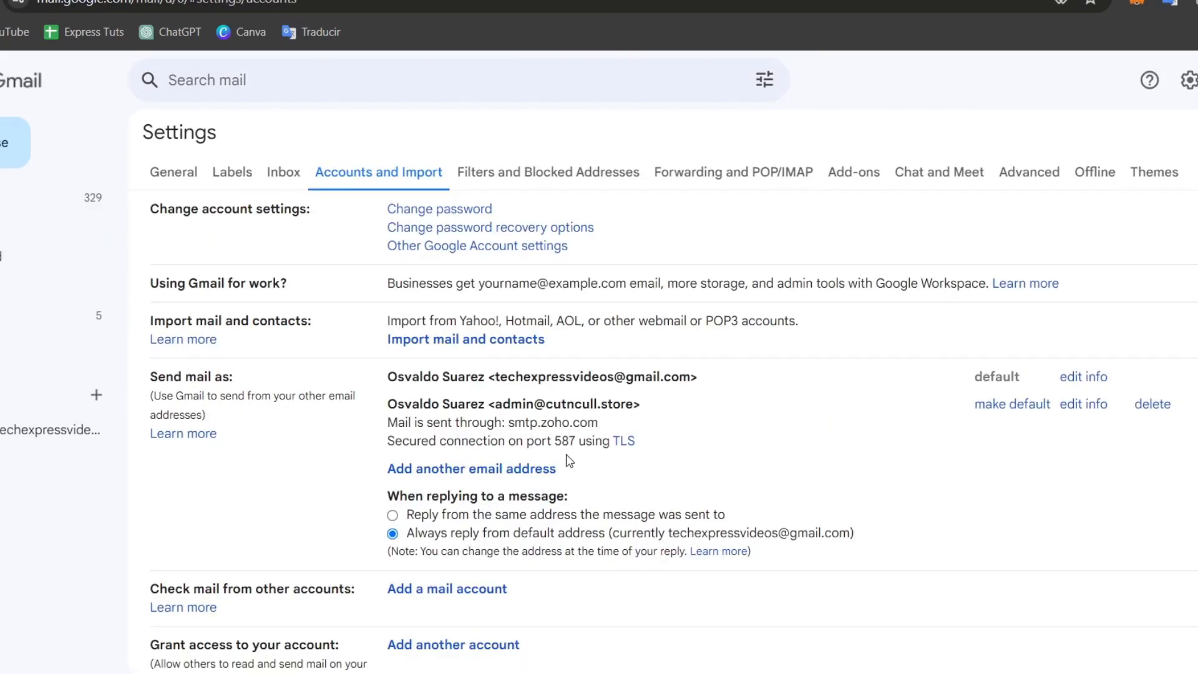
- Make the cutncull.store business address the default sender in Send mail as
left_click_drag(404, 404, 1176, 430)
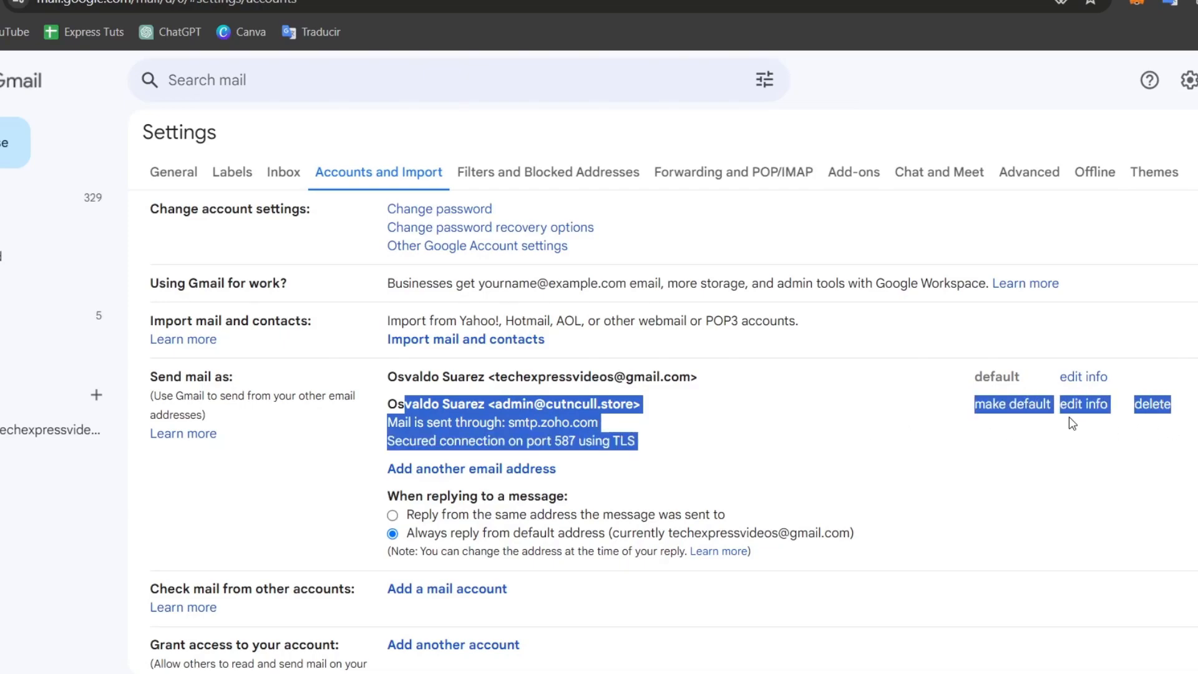
left_click(1012, 409)
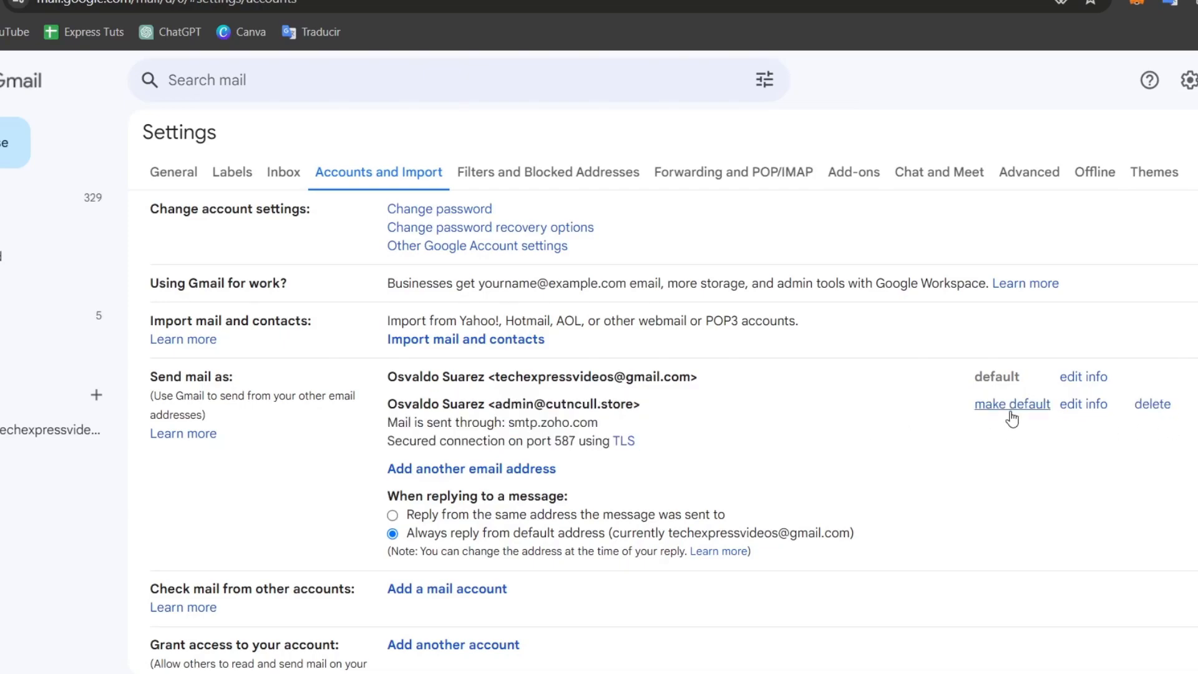
left_click_drag(674, 417, 449, 405)
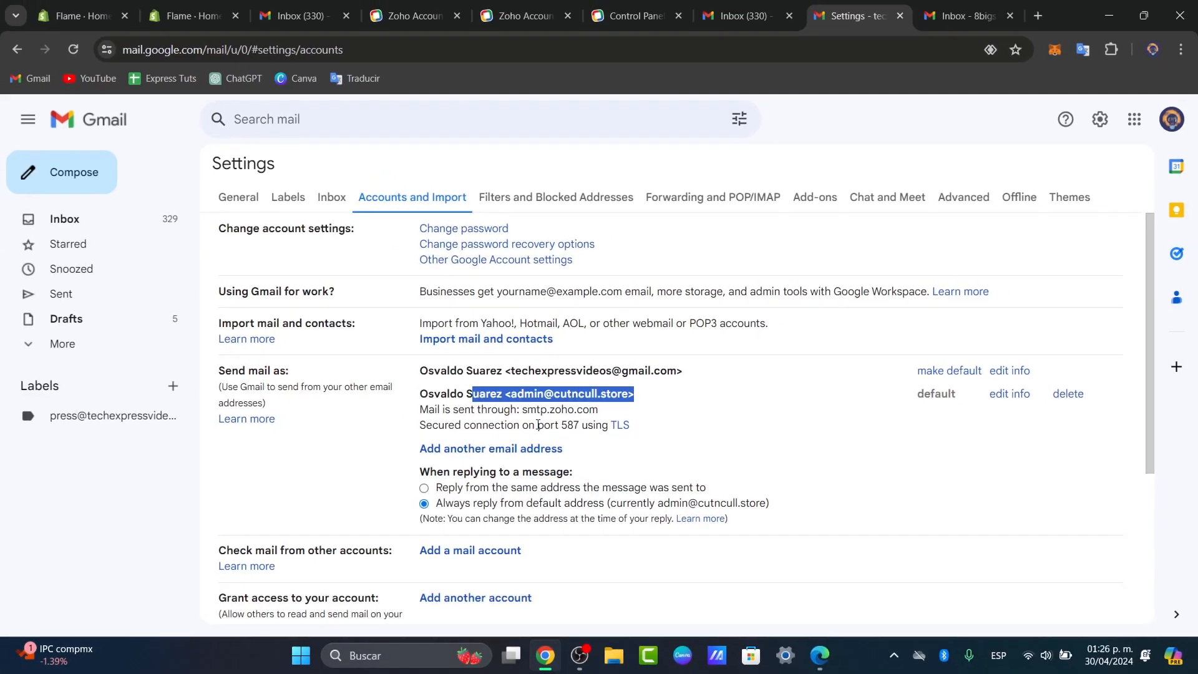